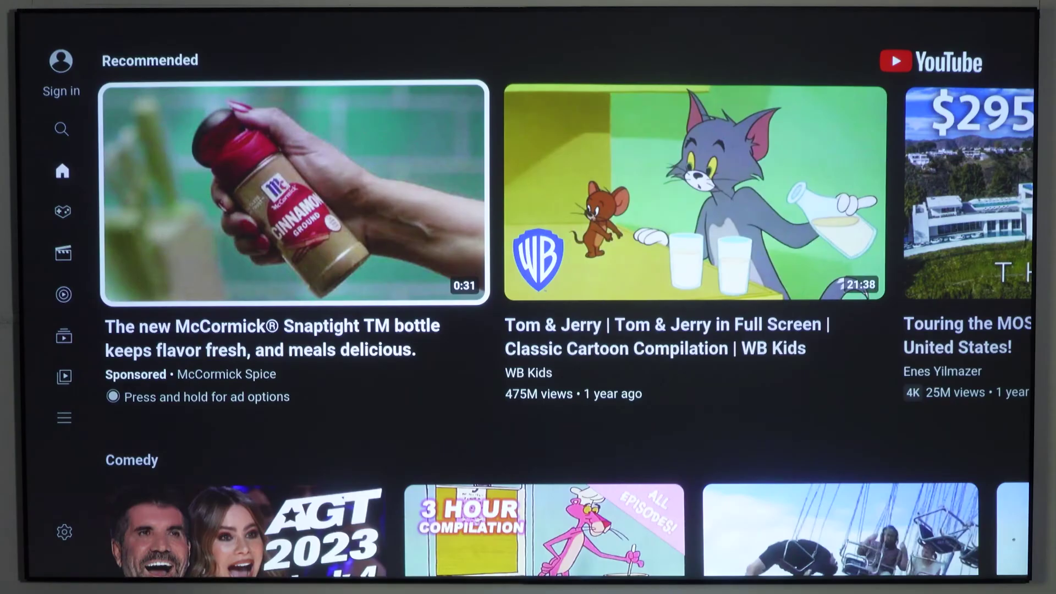
# - Open YouTube's side menu and choose Sign in to reach the account sign-in screen
pyautogui.press('Left')
pyautogui.press('Up')
pyautogui.press('Up')
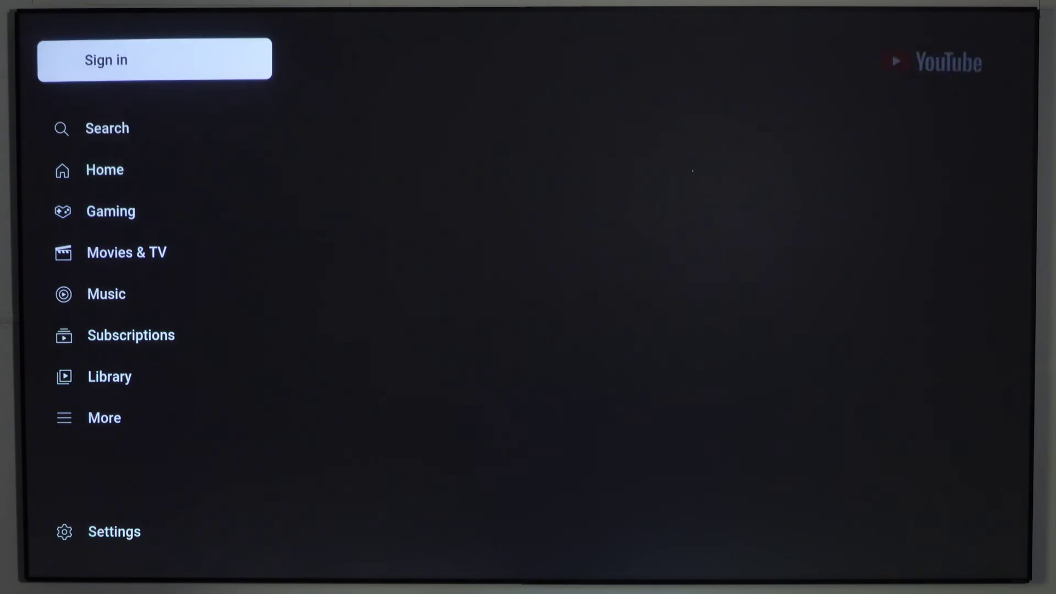
pyautogui.press('Right')
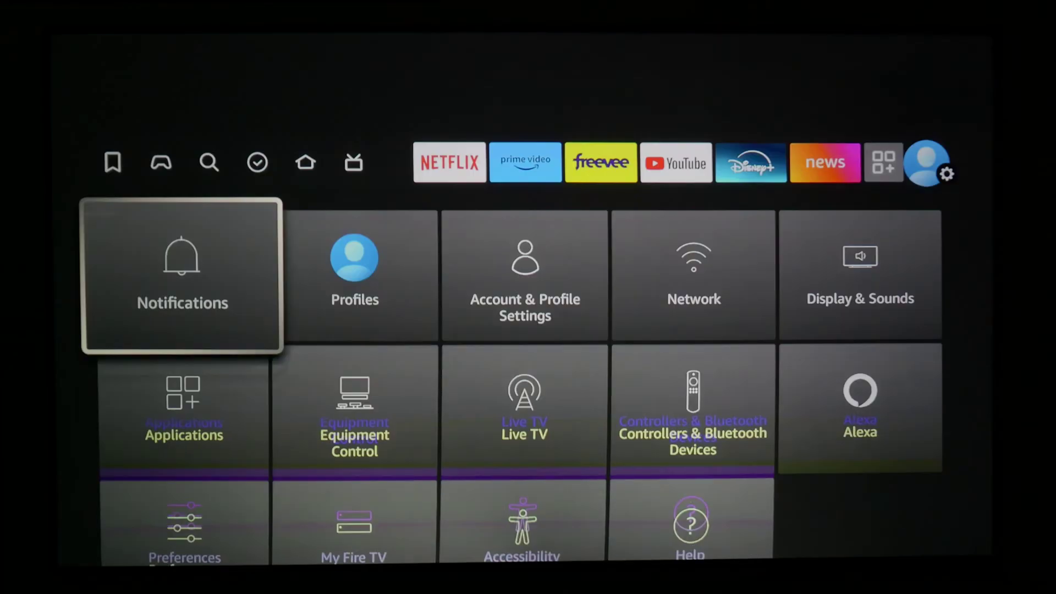
# - Under Fire TV Display & Sounds, set Dynamic Range to Adaptive and Video Resolution to Auto
pyautogui.press('Right')
pyautogui.press('Return')
pyautogui.press('Down')
pyautogui.press('Down')
pyautogui.press('Return')
pyautogui.press('Down')
pyautogui.press('Down')
pyautogui.press('Down')
pyautogui.press('Down')
pyautogui.press('Down')
pyautogui.press('Return')
pyautogui.press('Down')
pyautogui.press('Return')
pyautogui.press('Return')
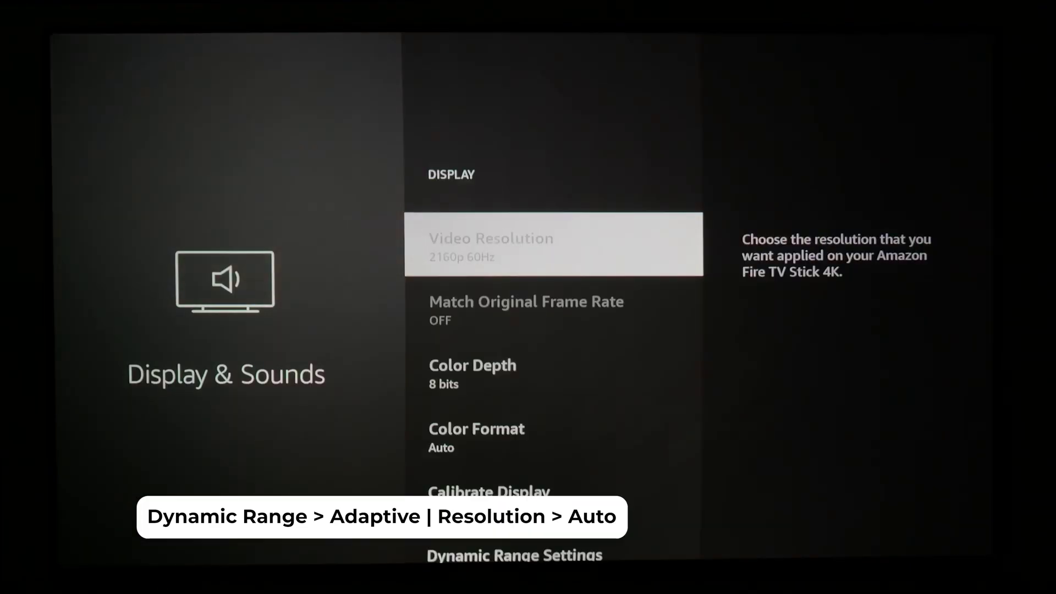
pyautogui.press('Return')
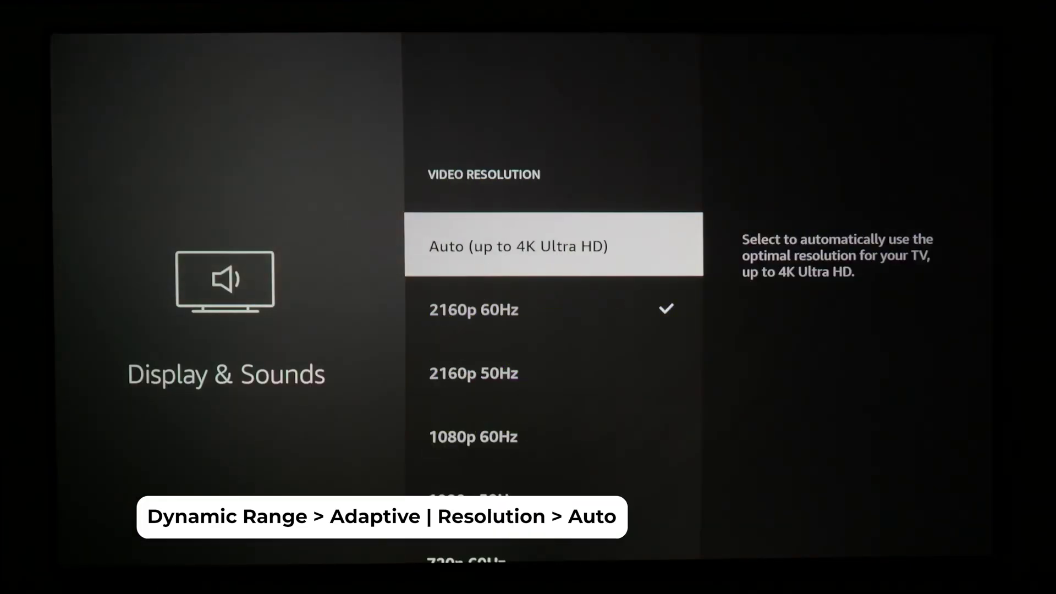
pyautogui.press('Return')
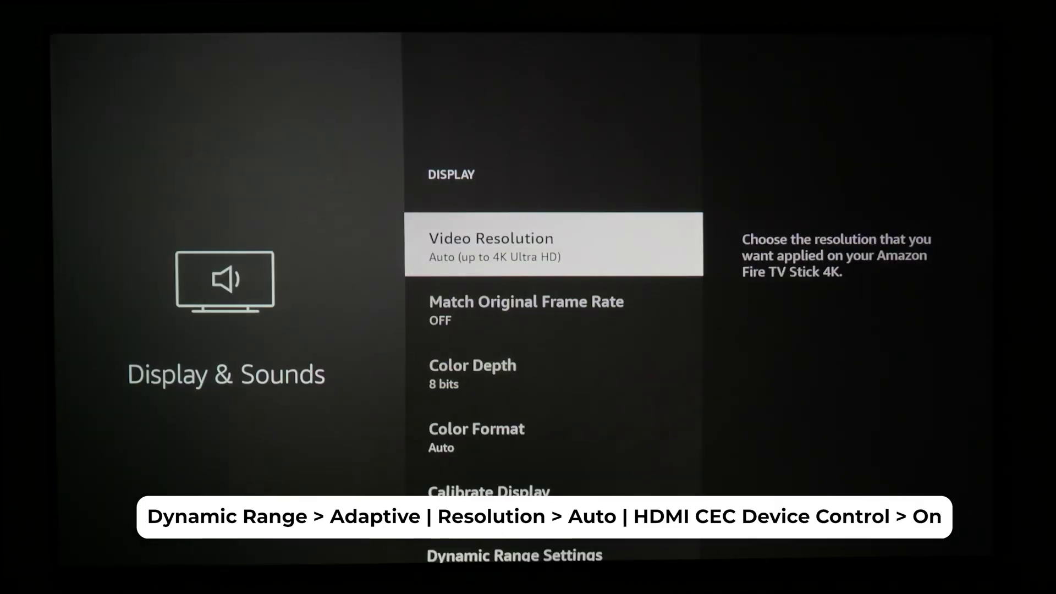
pyautogui.press('Escape')
pyautogui.press('Down')
pyautogui.press('Down')
pyautogui.press('Down')
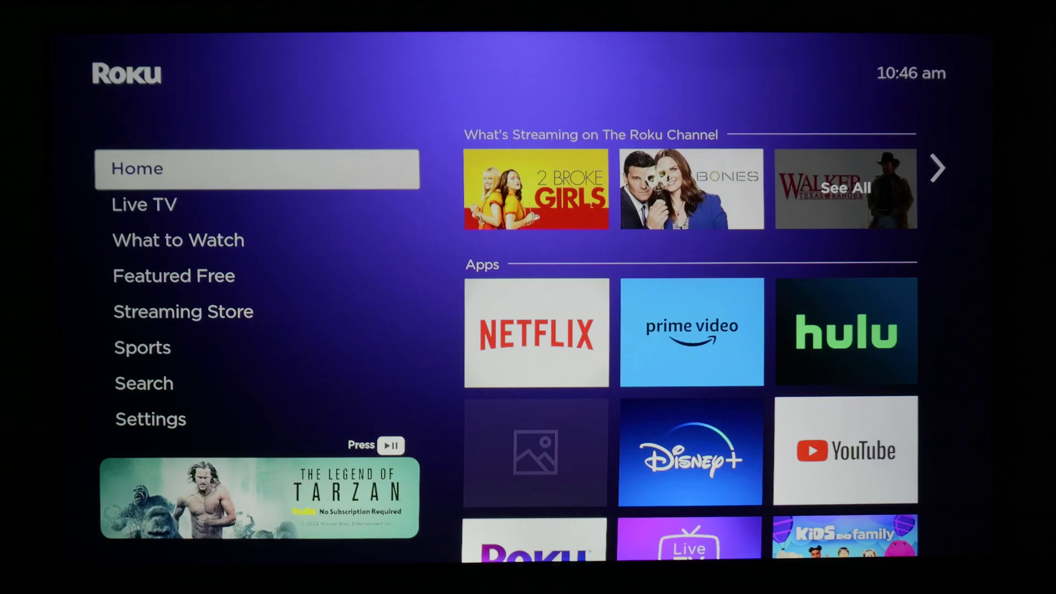
# - Open the Roku's Display type choices and move to the 4K TV option
pyautogui.press('Down')
pyautogui.press('Down')
pyautogui.press('Down')
pyautogui.press('Down')
pyautogui.press('Down')
pyautogui.press('Down')
pyautogui.press('Down')
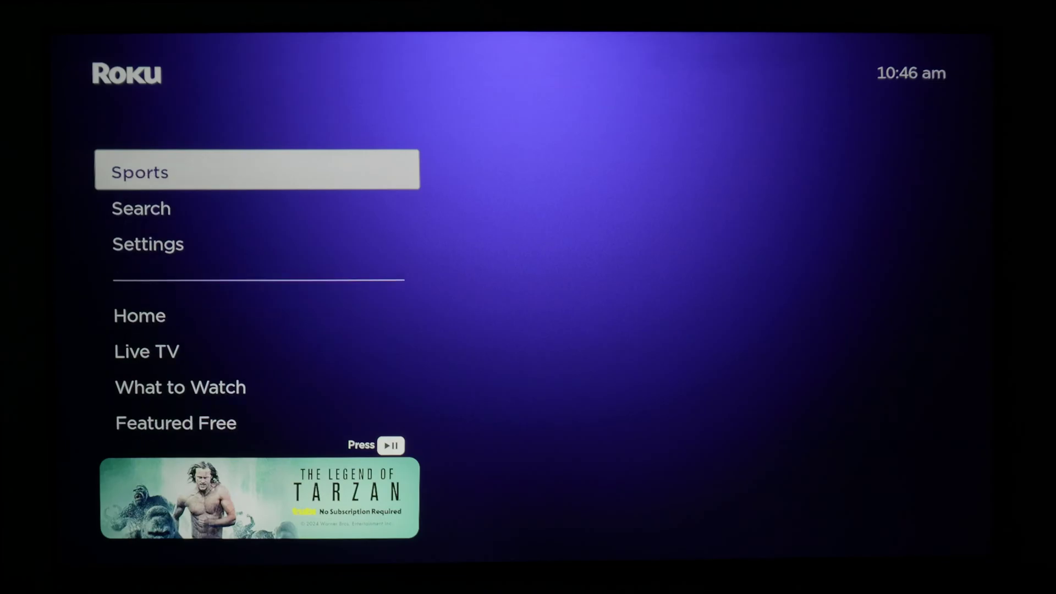
pyautogui.press('Return')
pyautogui.press('Down')
pyautogui.press('Down')
pyautogui.press('Down')
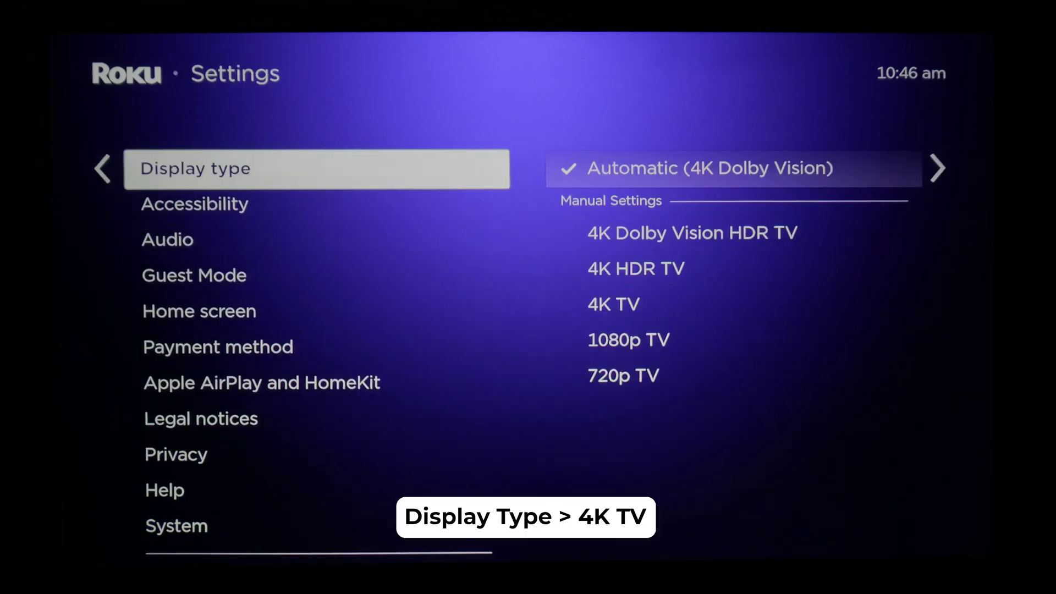
pyautogui.press('Return')
pyautogui.press('Down')
pyautogui.press('Down')
pyautogui.press('Down')
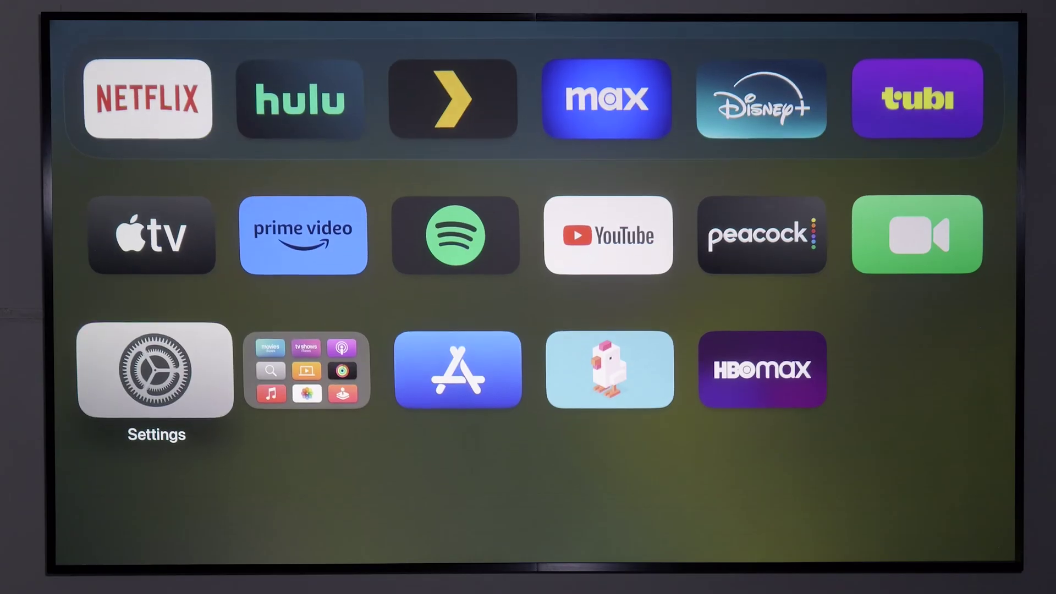
pyautogui.press('Return')
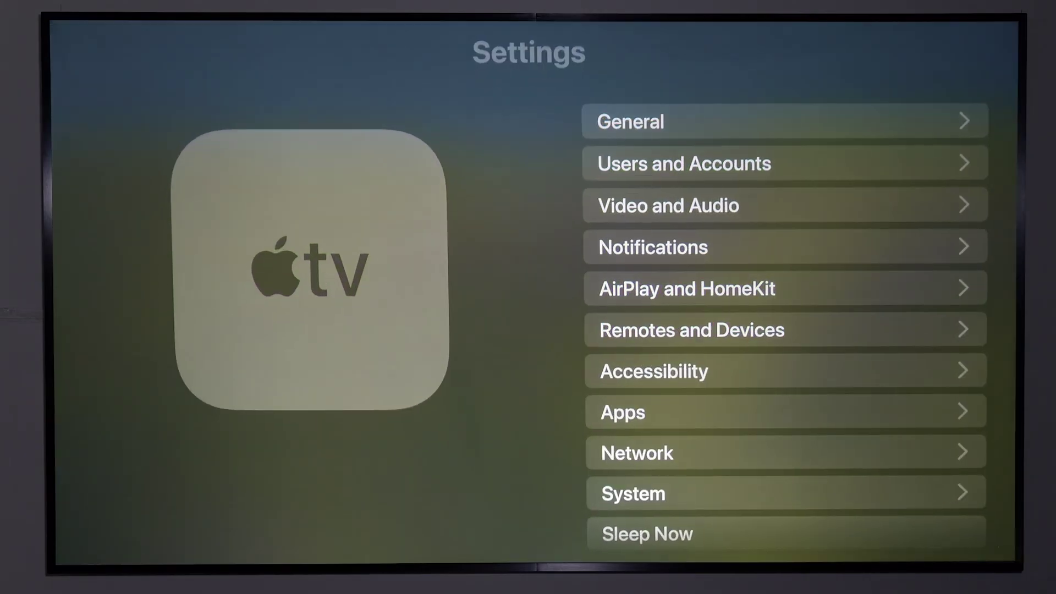
# - Set the Apple TV video format to 4K SDR in Video and Audio
pyautogui.press('Down')
pyautogui.press('Down')
pyautogui.press('Return')
pyautogui.press('Down')
pyautogui.press('Return')
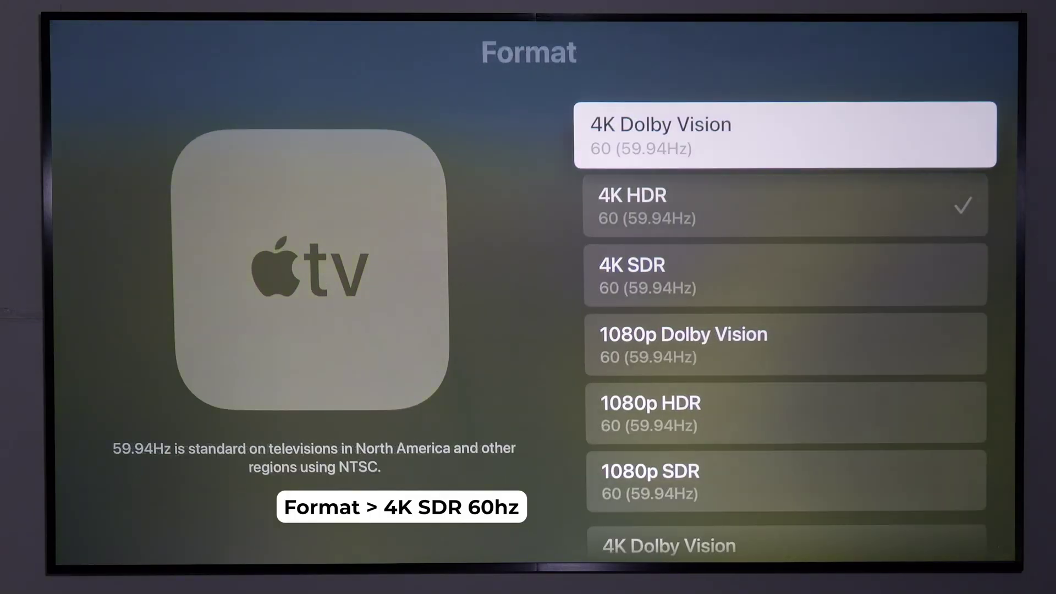
pyautogui.press('Down')
pyautogui.press('Down')
pyautogui.press('Return')
# - Set HDMI Output to RGB High and turn Match Dynamic Range on under Match Content
pyautogui.press('Down')
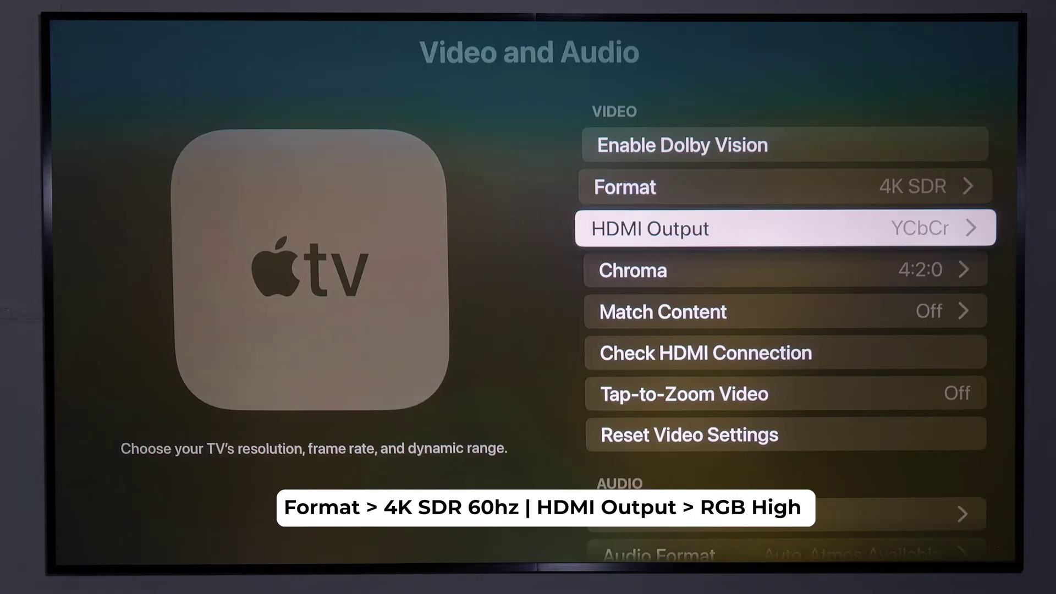
pyautogui.press('Return')
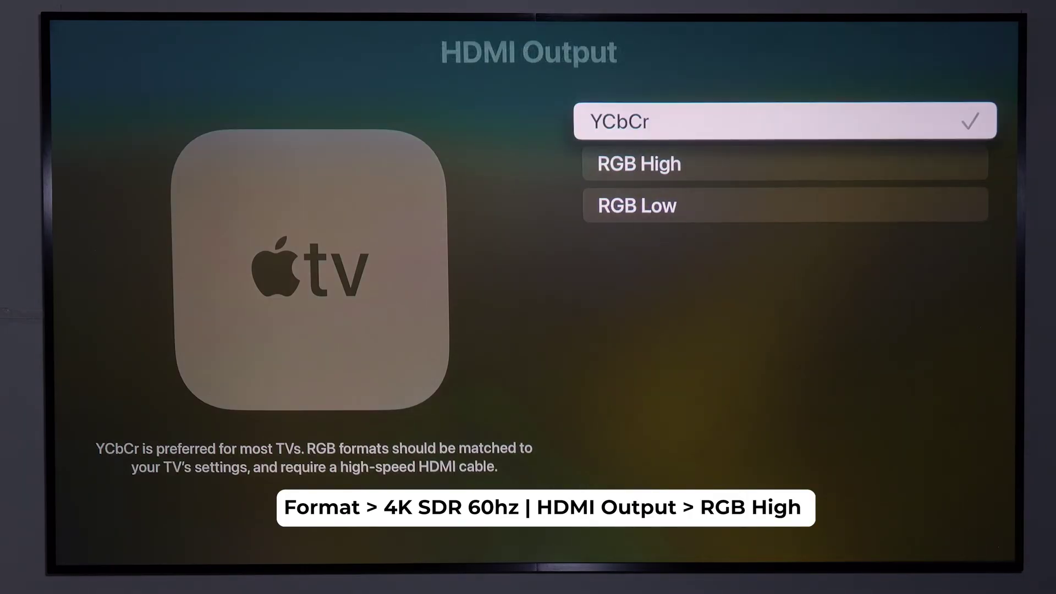
pyautogui.press('Down')
pyautogui.press('Return')
pyautogui.press('Down')
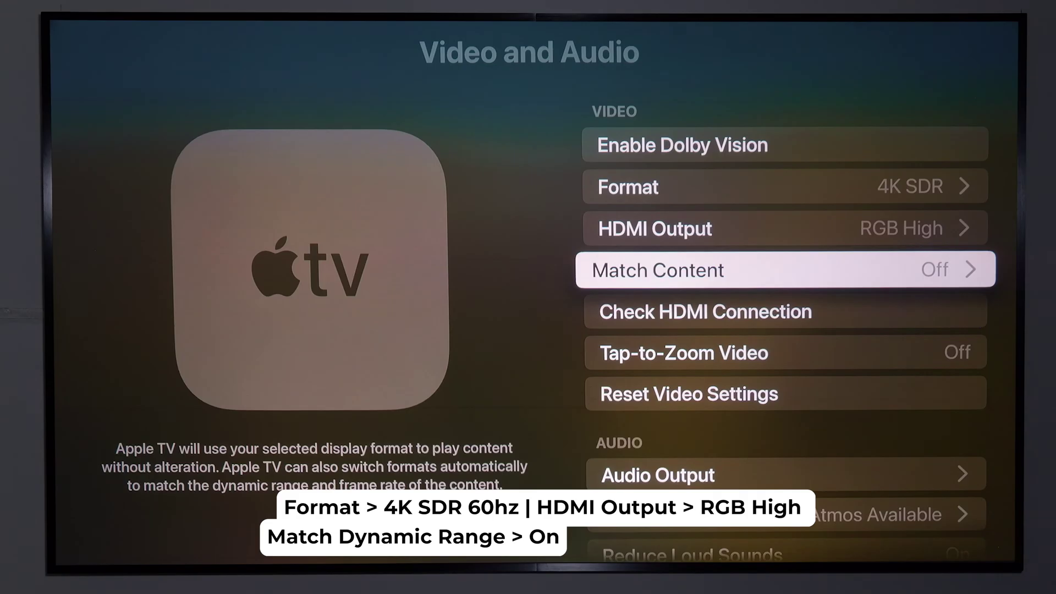
pyautogui.press('Return')
pyautogui.press('Return')
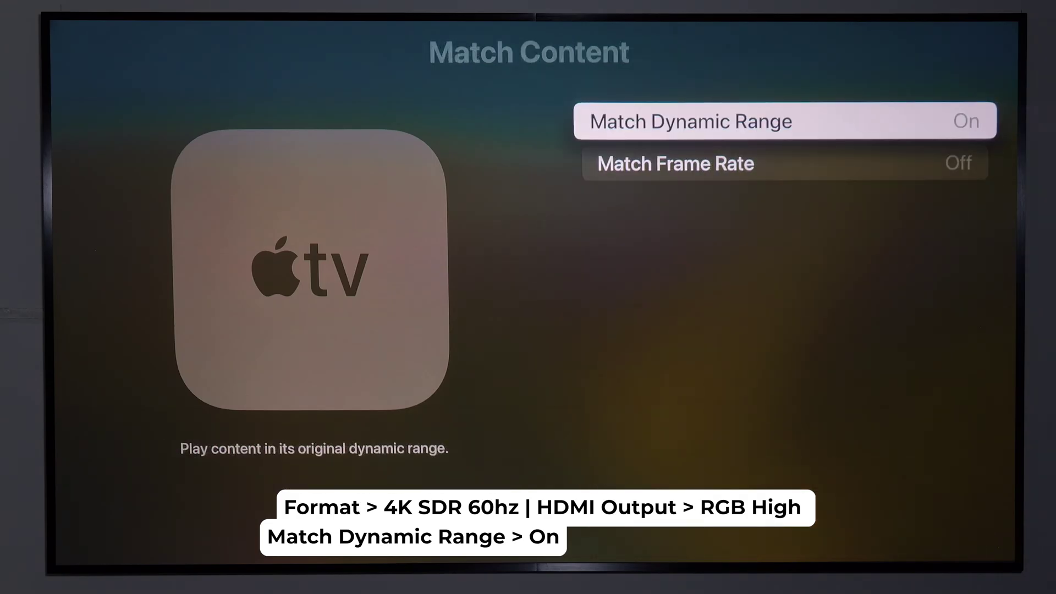
pyautogui.press('Down')
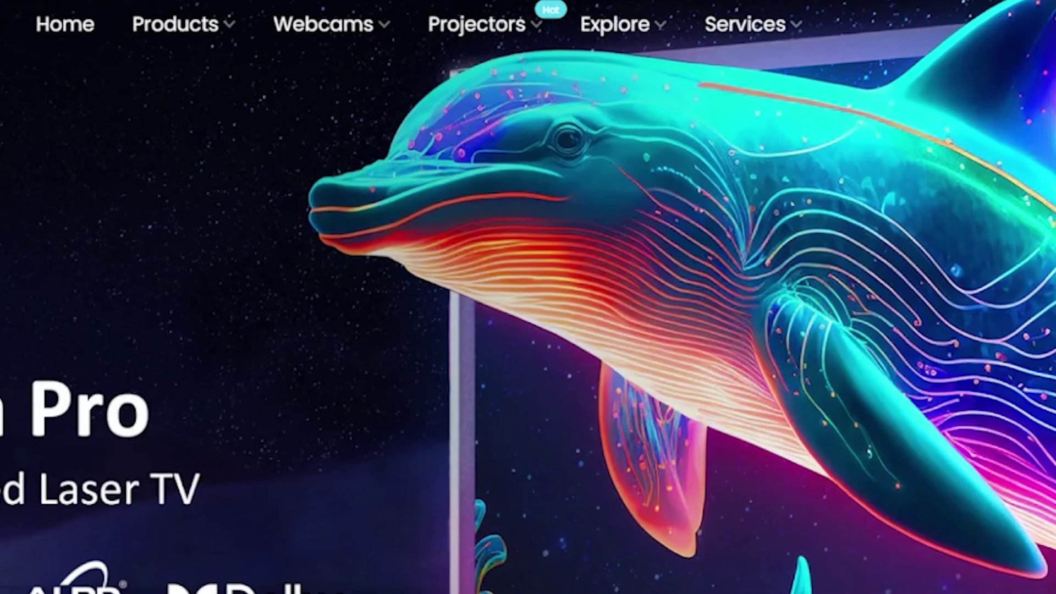
# - Go through Support Center > Projectors to the Aurora Pro page's Downloads section
pyautogui.moveTo(760, 35)
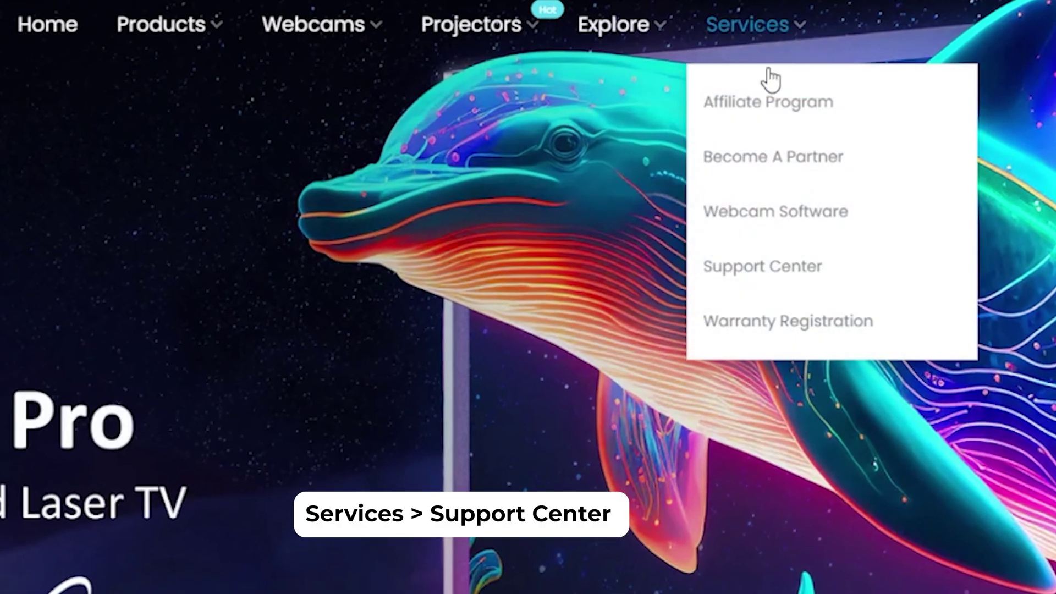
pyautogui.click(788, 275)
pyautogui.scroll(-2, 330, 247)
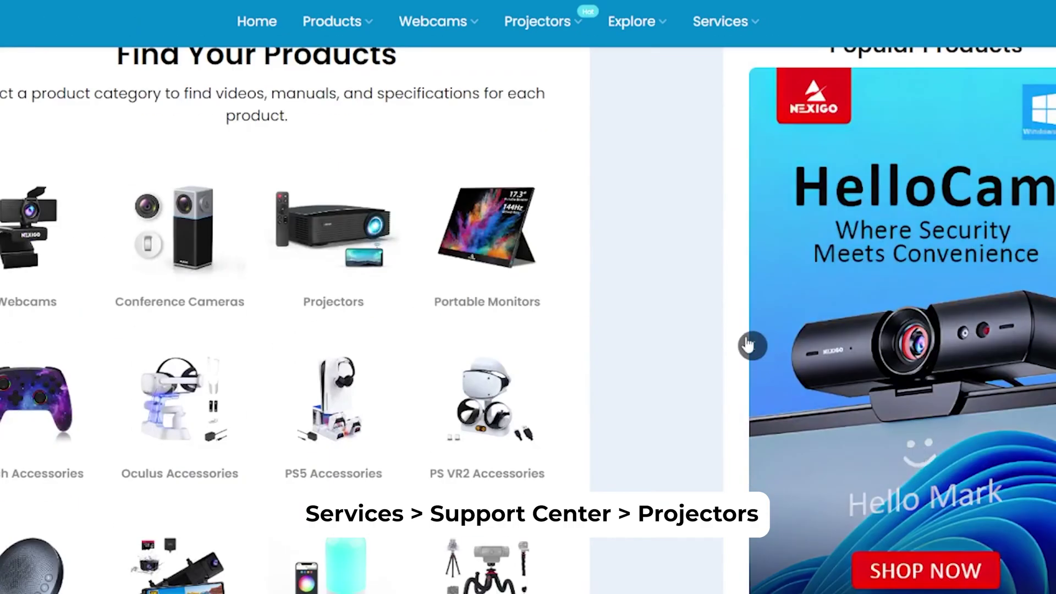
pyautogui.click(322, 224)
pyautogui.scroll(-6, 1008, 428)
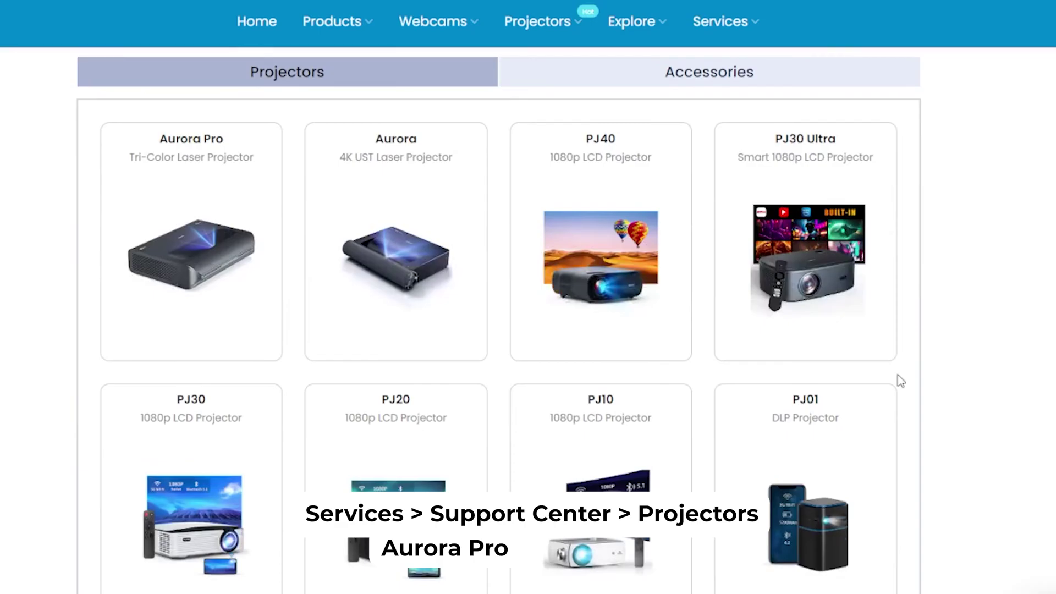
pyautogui.click(231, 264)
pyautogui.click(498, 247)
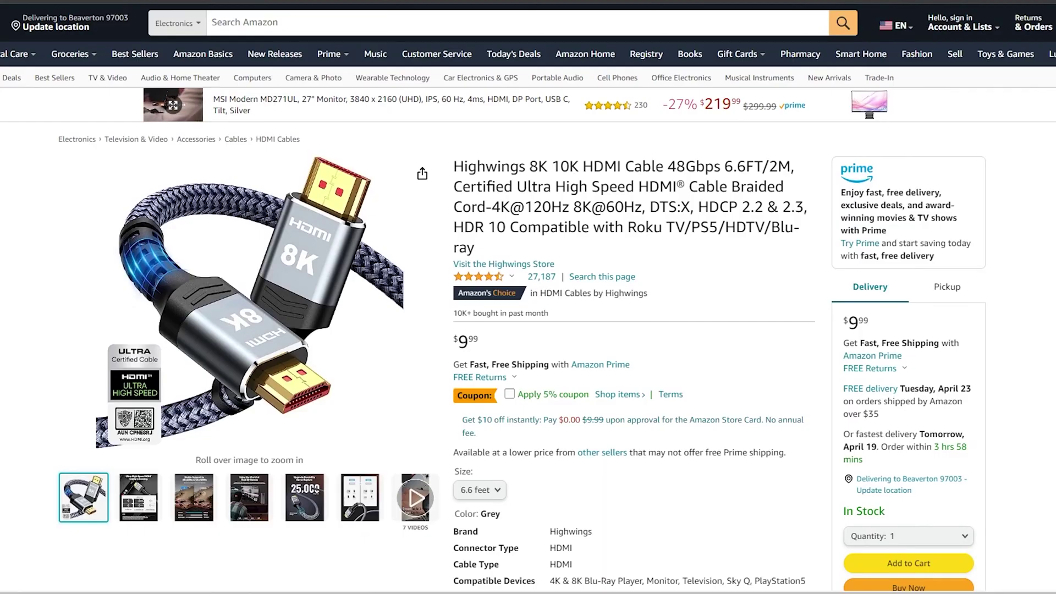
pyautogui.scroll(-1, 778, 189)
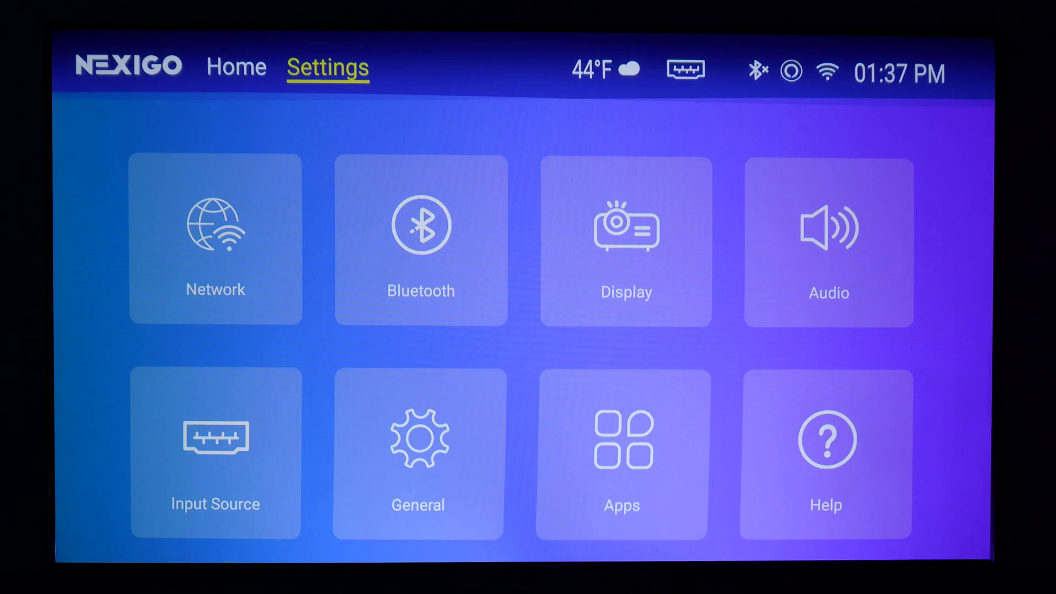
# - Turn Unknown Sources On in General settings and confirm the warning dialog
pyautogui.press('Down')
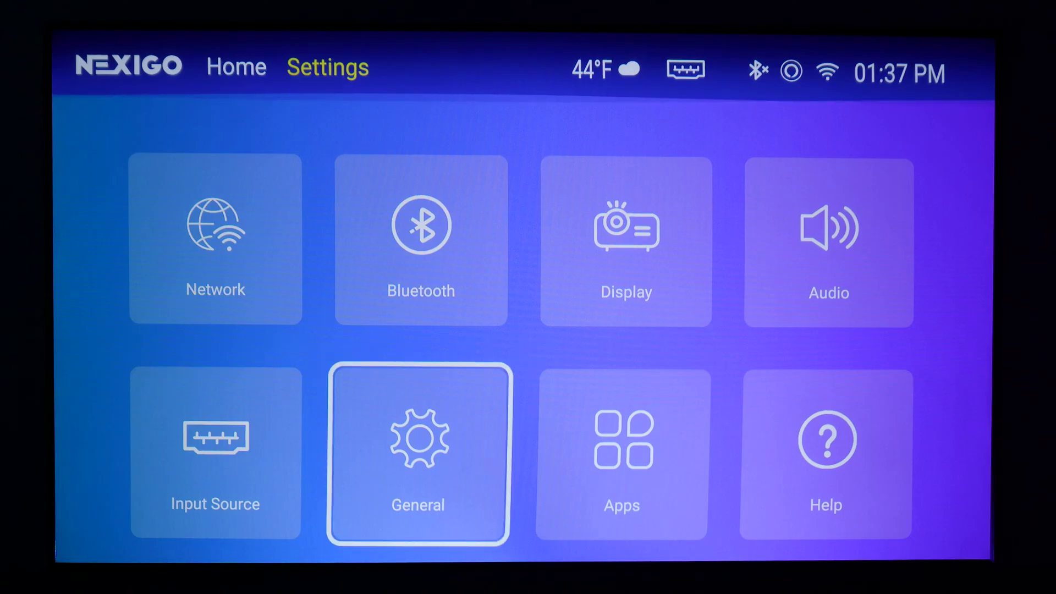
pyautogui.press('Return')
pyautogui.press('Down')
pyautogui.press('Down')
pyautogui.press('Down')
pyautogui.press('Down')
pyautogui.press('Down')
pyautogui.press('Down')
pyautogui.press('Down')
pyautogui.press('Down')
pyautogui.press('Down')
pyautogui.press('Down')
pyautogui.press('Down')
pyautogui.press('Down')
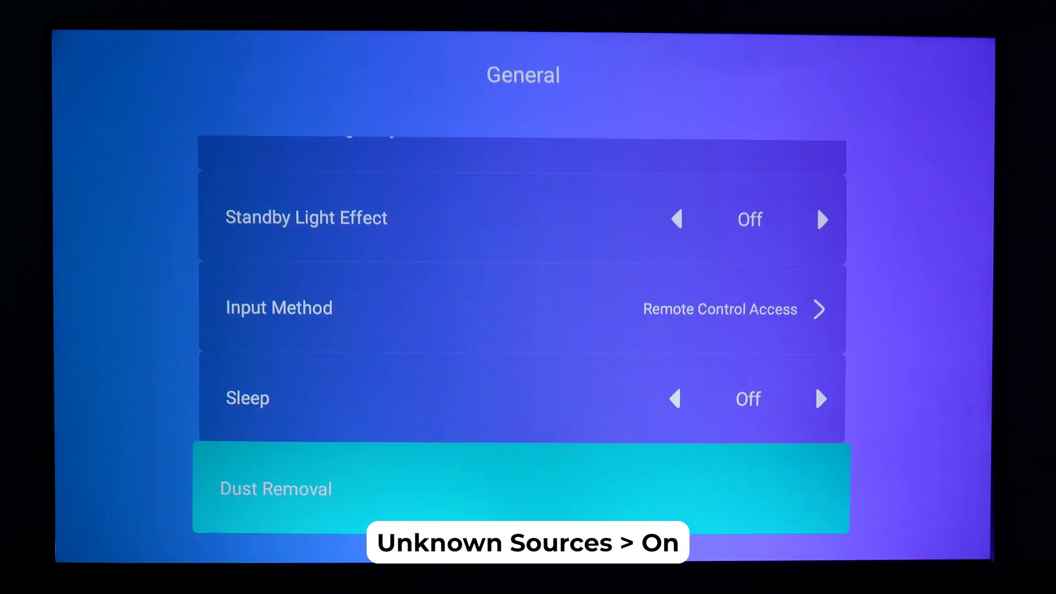
pyautogui.press('Right')
pyautogui.press('Return')
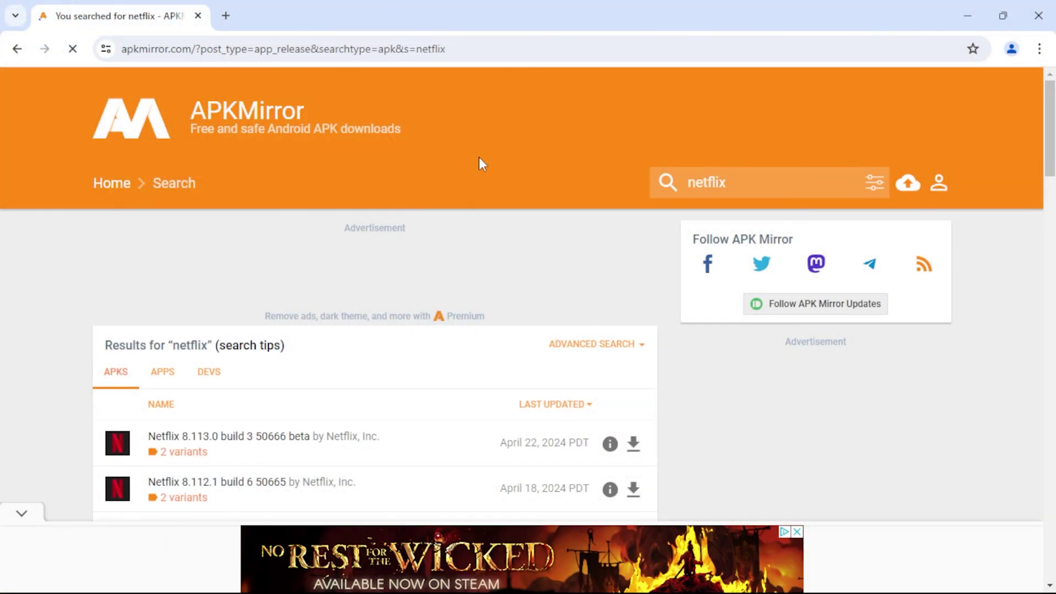
# - Open the Netflix 8.113.0 build 3 50666 release page and jump to its download variants
pyautogui.scroll(-5, 479, 158)
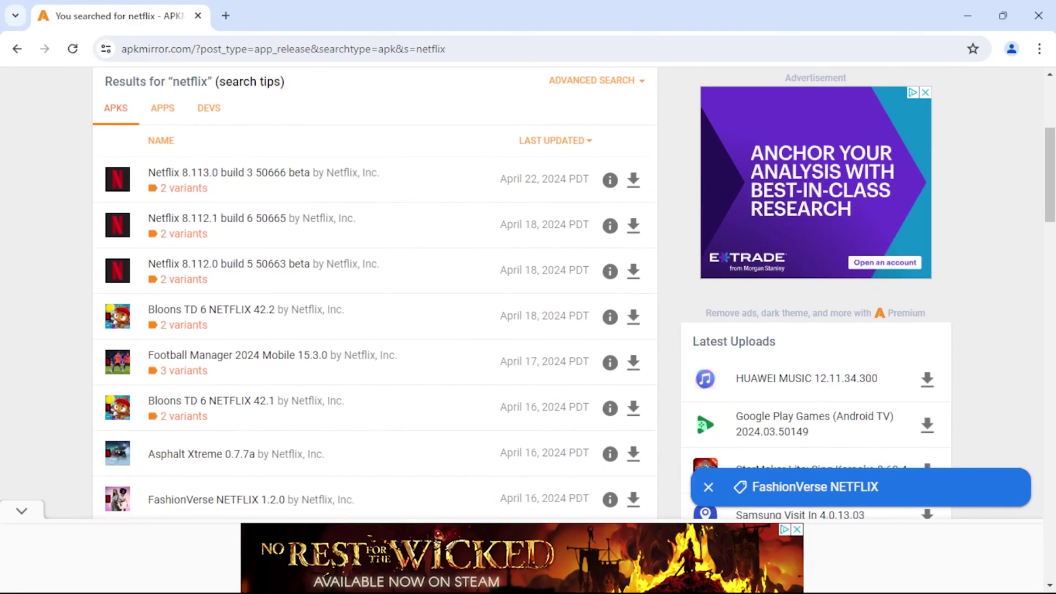
pyautogui.click(299, 175)
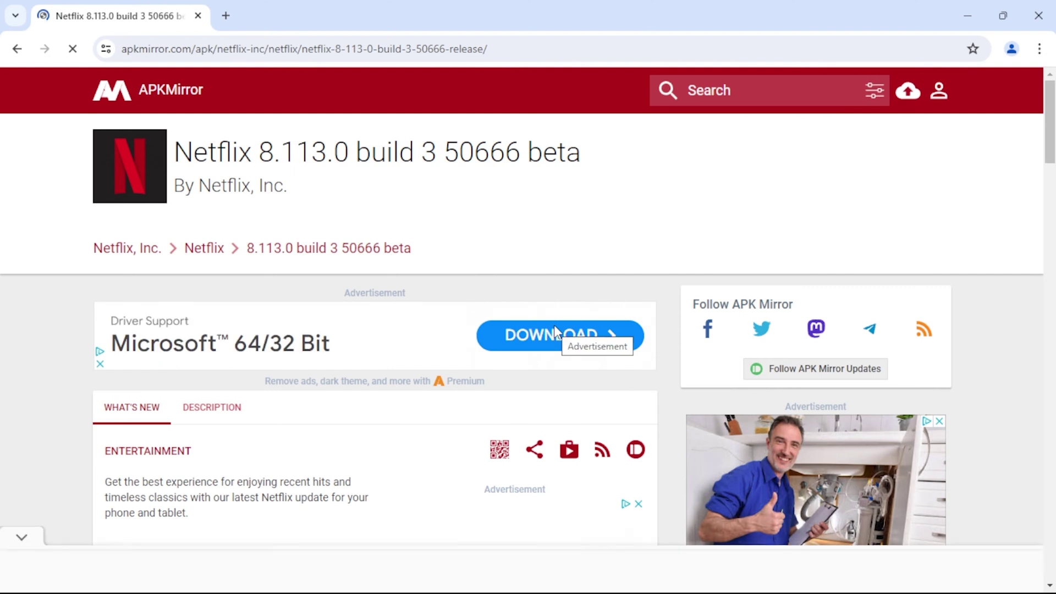
pyautogui.scroll(-2, 553, 325)
pyautogui.scroll(-2, 553, 325)
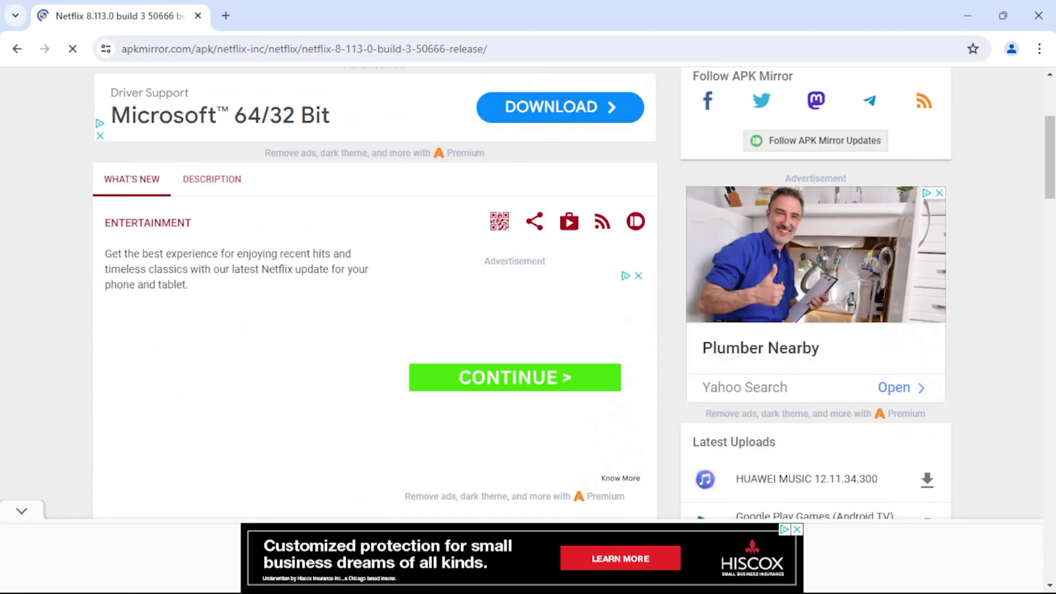
pyautogui.scroll(-3, 554, 325)
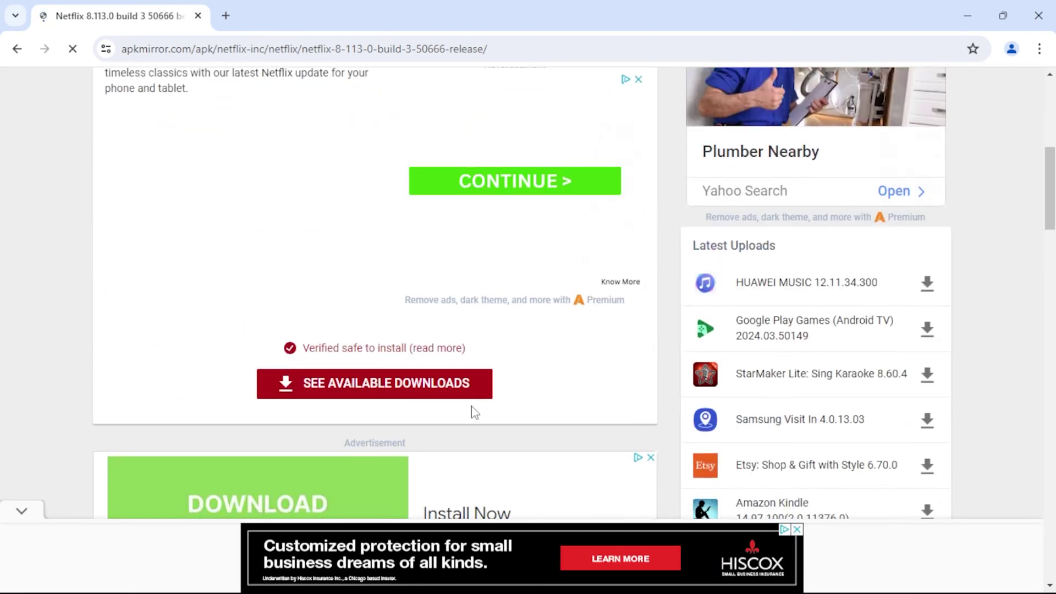
pyautogui.click(461, 394)
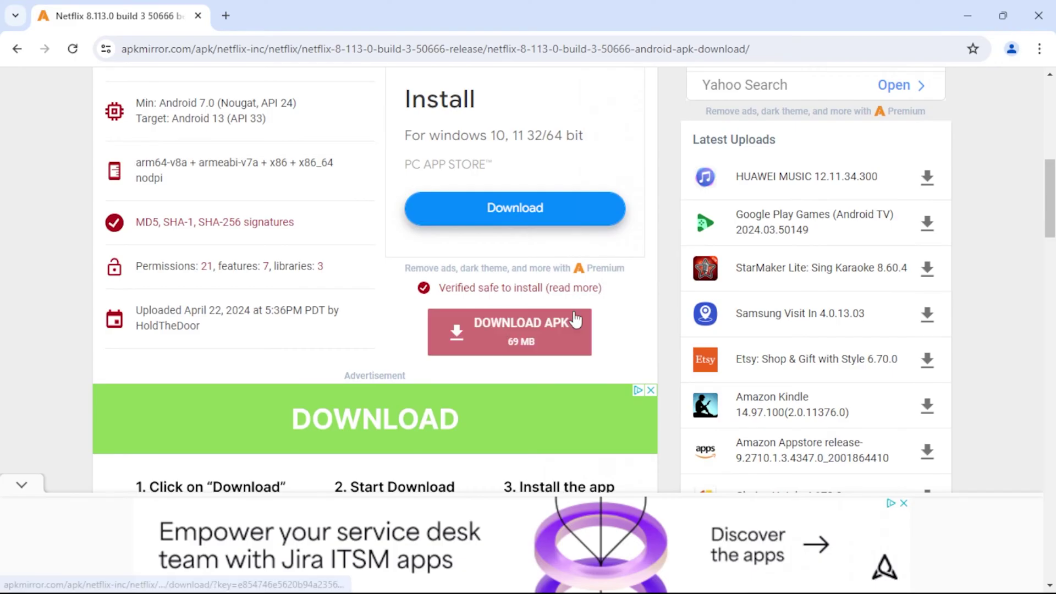
# - Download the Netflix APK, copy it onto the PJ92 APPS drive, and bring up its Eject option
pyautogui.click(575, 319)
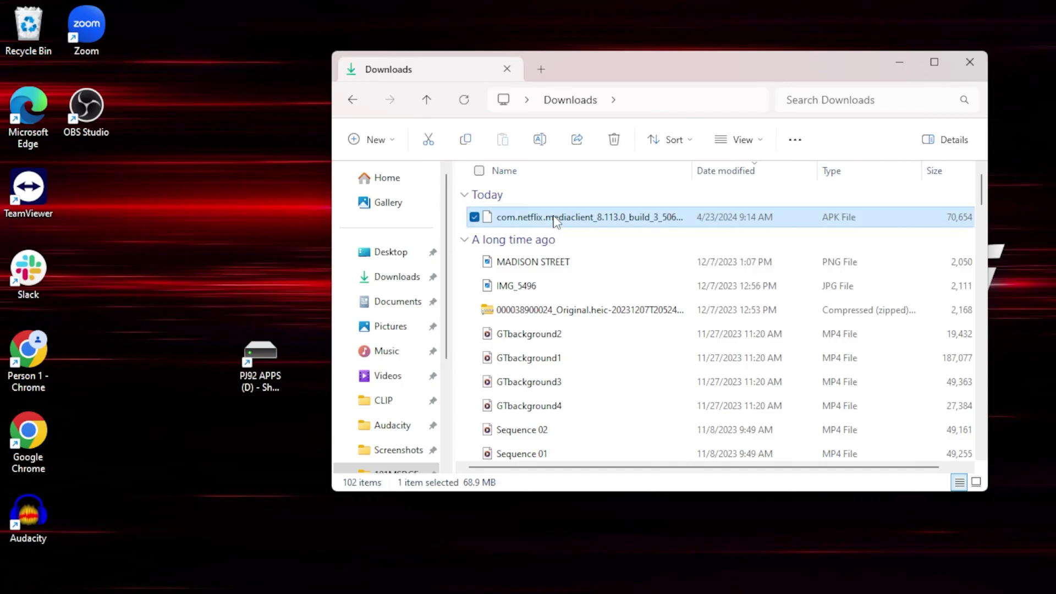
pyautogui.moveTo(555, 217); pyautogui.dragTo(255, 360)
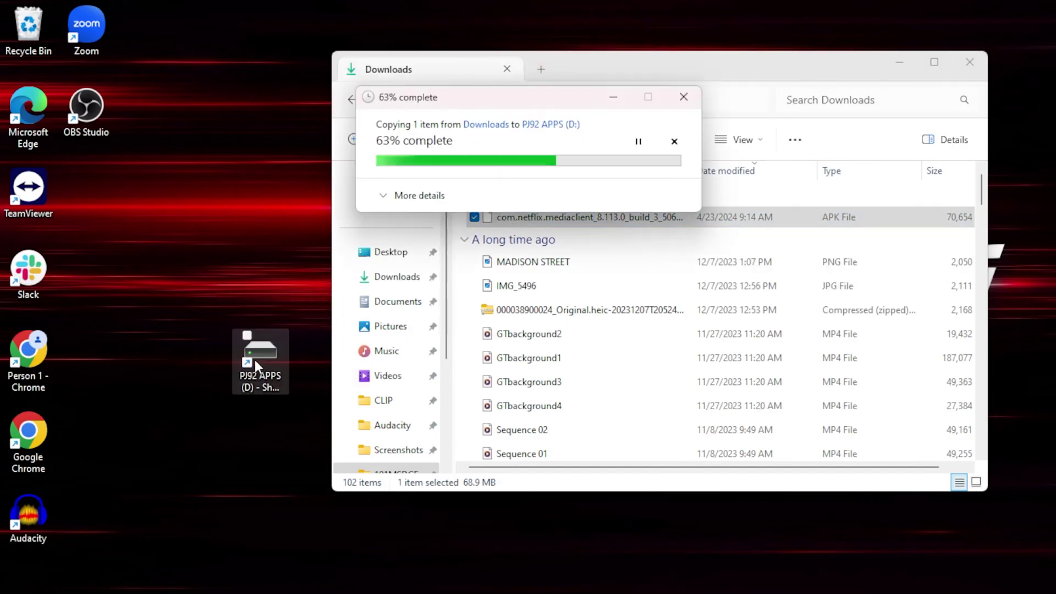
pyautogui.rightClick(255, 359)
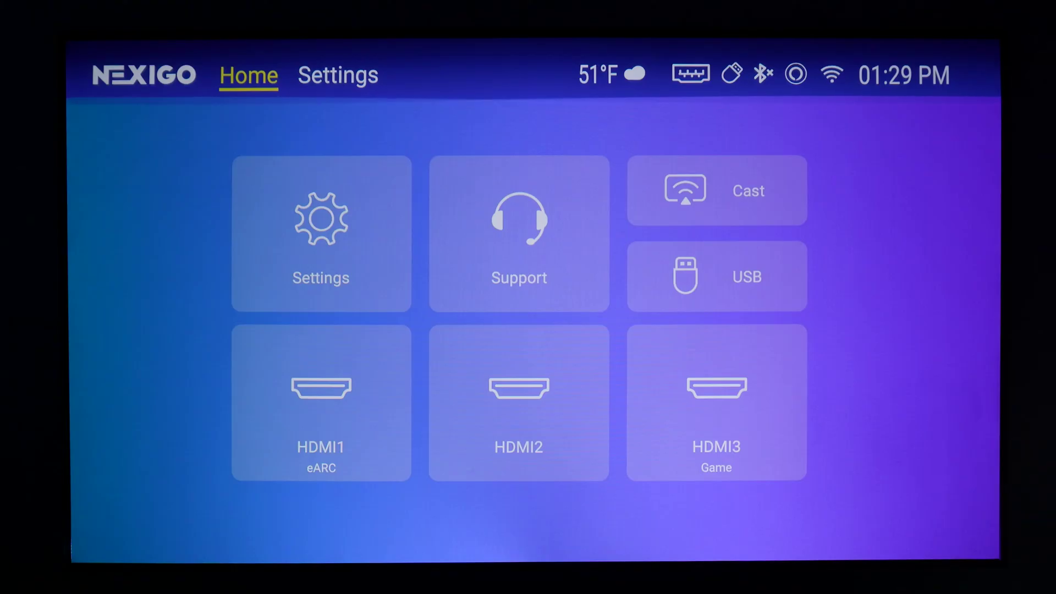
# - Browse USB > PJ92 APPS > APK and install the netflix.mediaclient APK
pyautogui.press('Down')
pyautogui.press('Right')
pyautogui.press('Right')
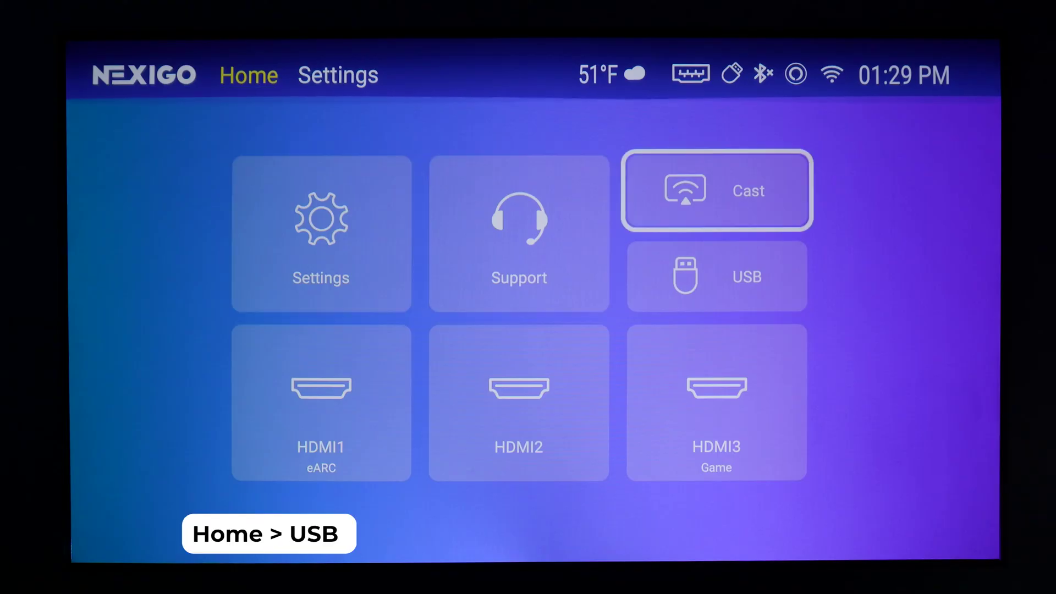
pyautogui.press('Down')
pyautogui.press('Return')
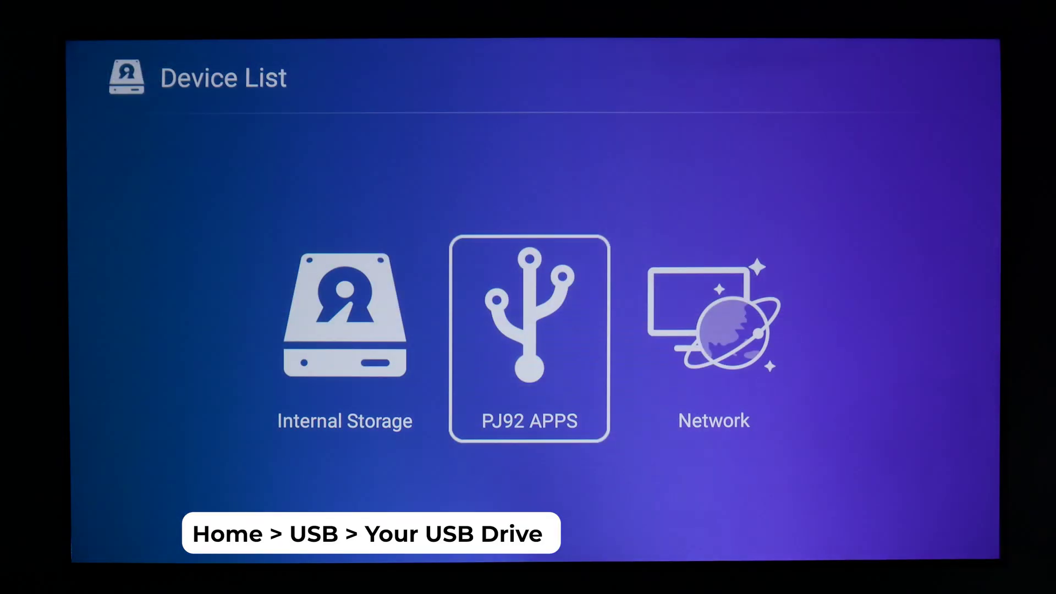
pyautogui.press('Return')
pyautogui.press('Right')
pyautogui.press('Right')
pyautogui.press('Down')
pyautogui.press('Return')
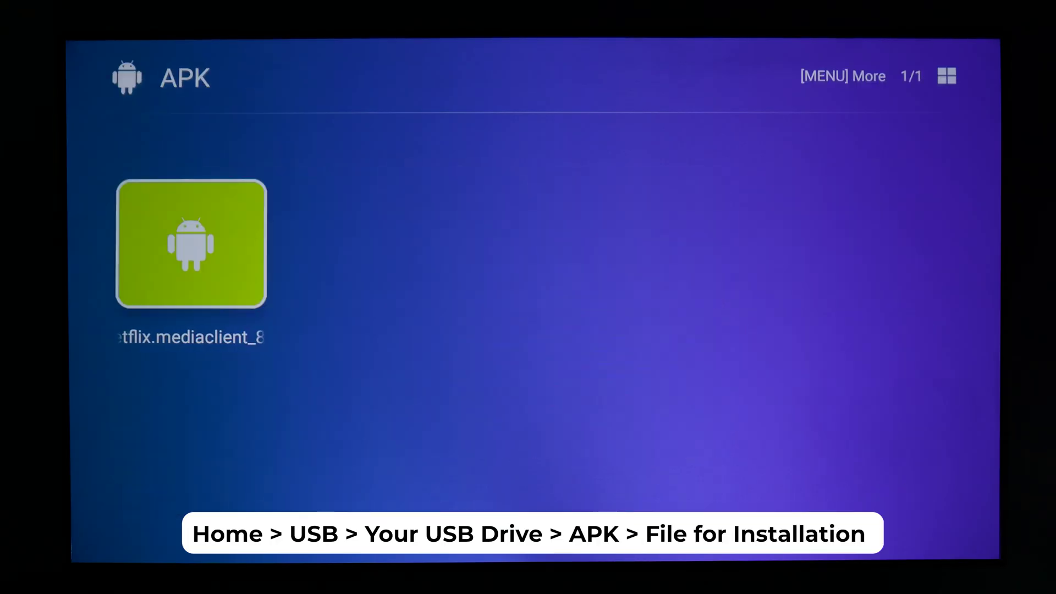
pyautogui.press('Return')
pyautogui.press('Return')
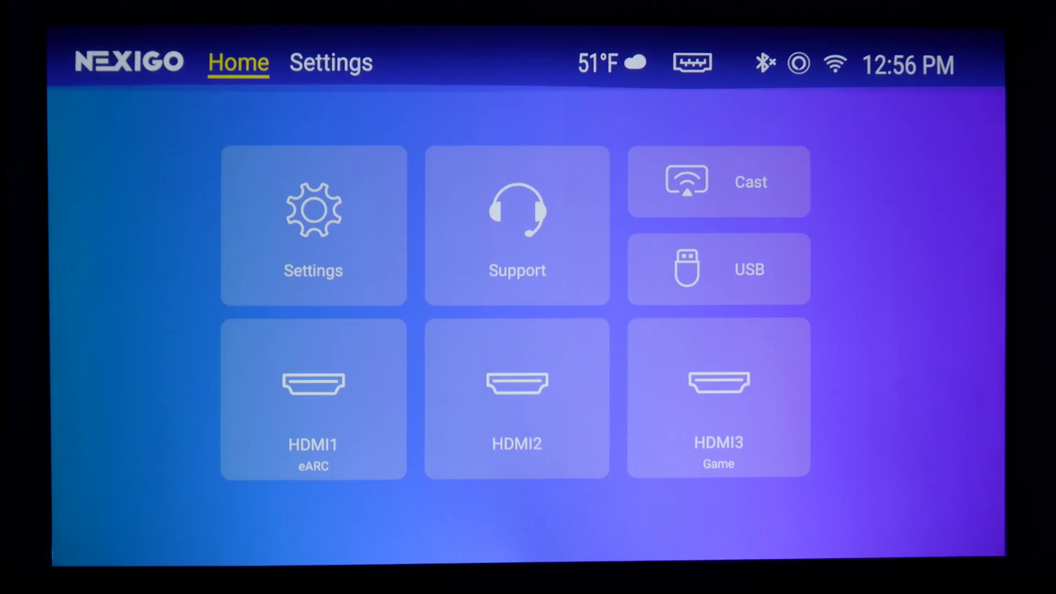
# - Launch Netflix from the My Apps list under Settings > Apps
pyautogui.press('Down')
pyautogui.press('Return')
pyautogui.press('Down')
pyautogui.press('Down')
pyautogui.press('Right')
pyautogui.press('Right')
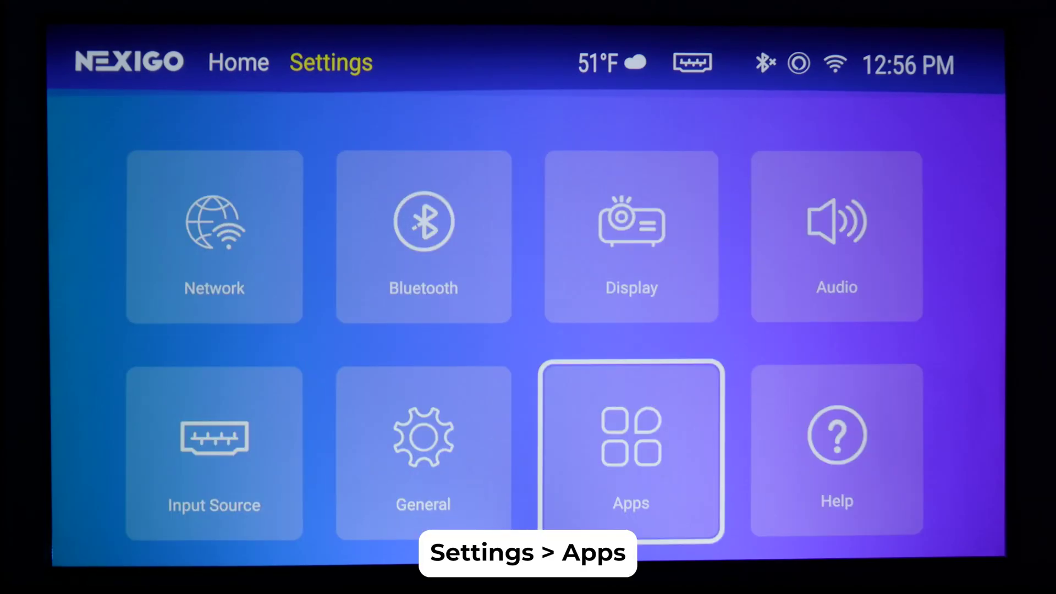
pyautogui.press('Return')
pyautogui.press('Right')
pyautogui.press('Right')
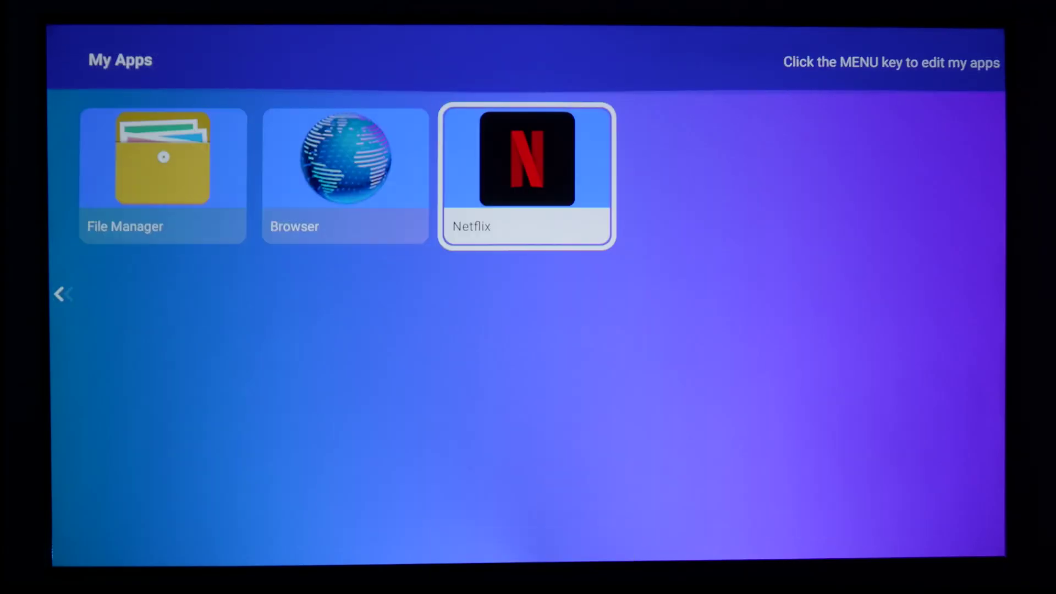
pyautogui.press('Return')
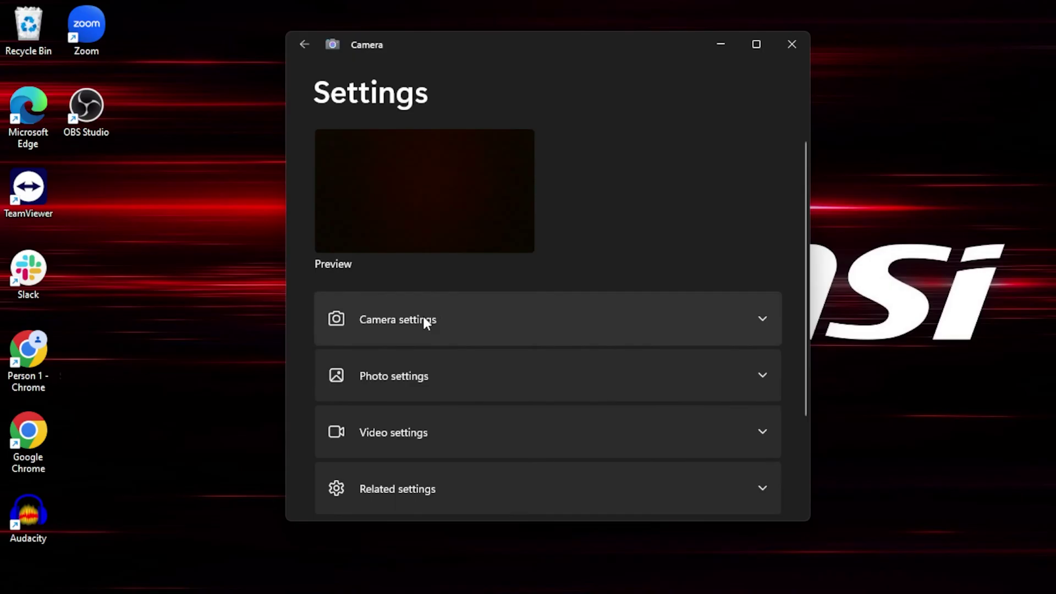
# - Set Camera's default settings to Use system settings, then open the audio system settings
pyautogui.click(425, 322)
pyautogui.scroll(-3, 470, 415)
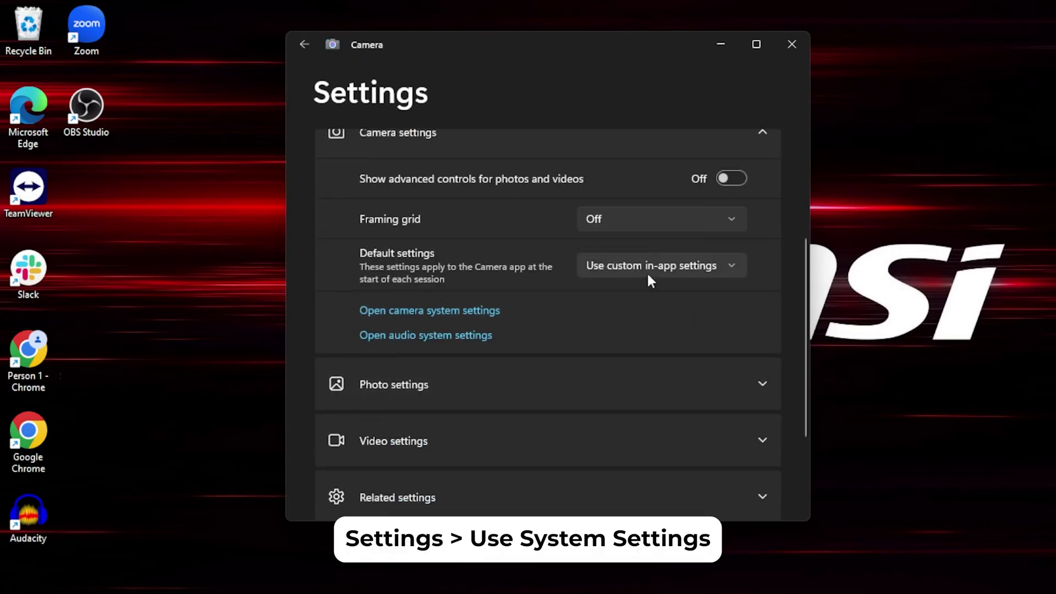
pyautogui.click(647, 273)
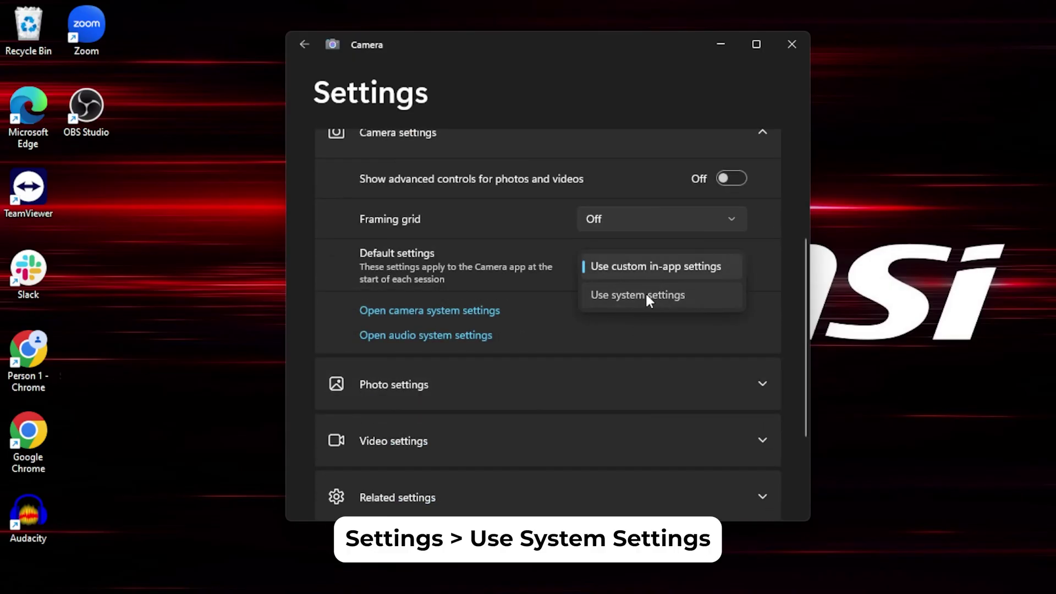
pyautogui.click(647, 296)
pyautogui.click(483, 342)
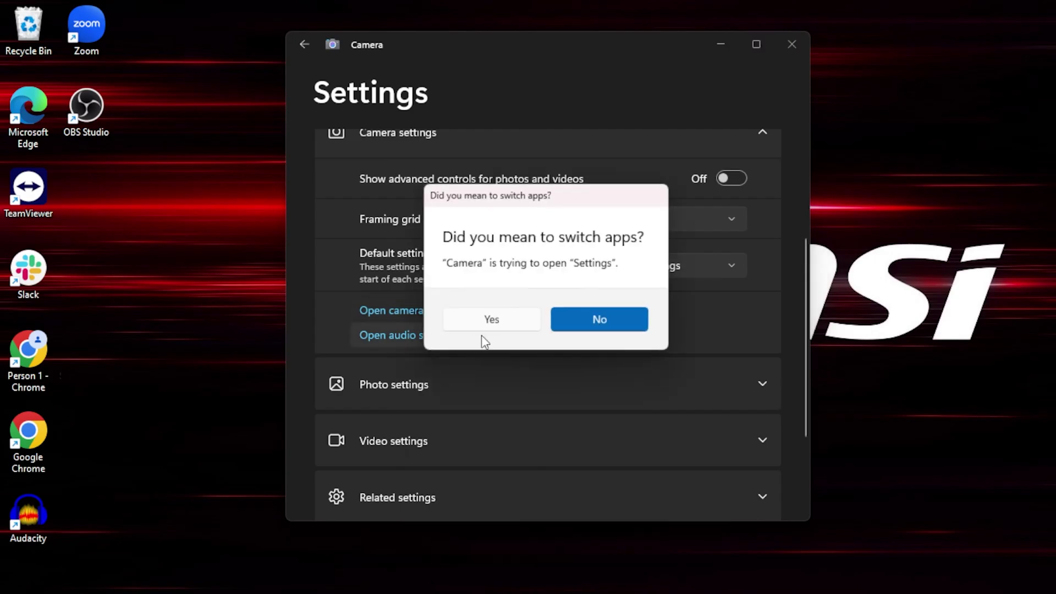
pyautogui.click(491, 321)
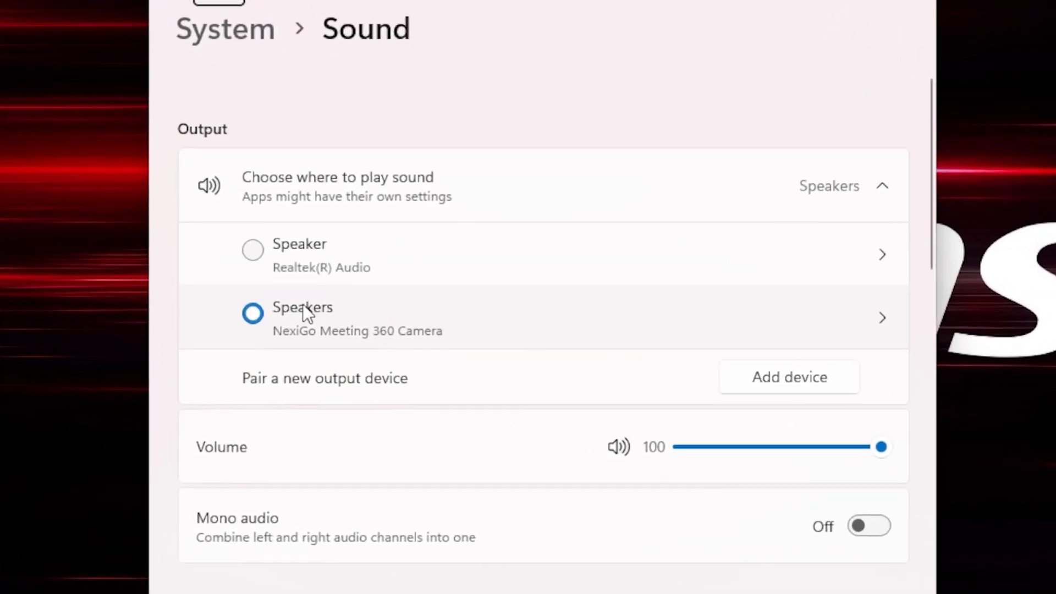
pyautogui.scroll(-5, 372, 456)
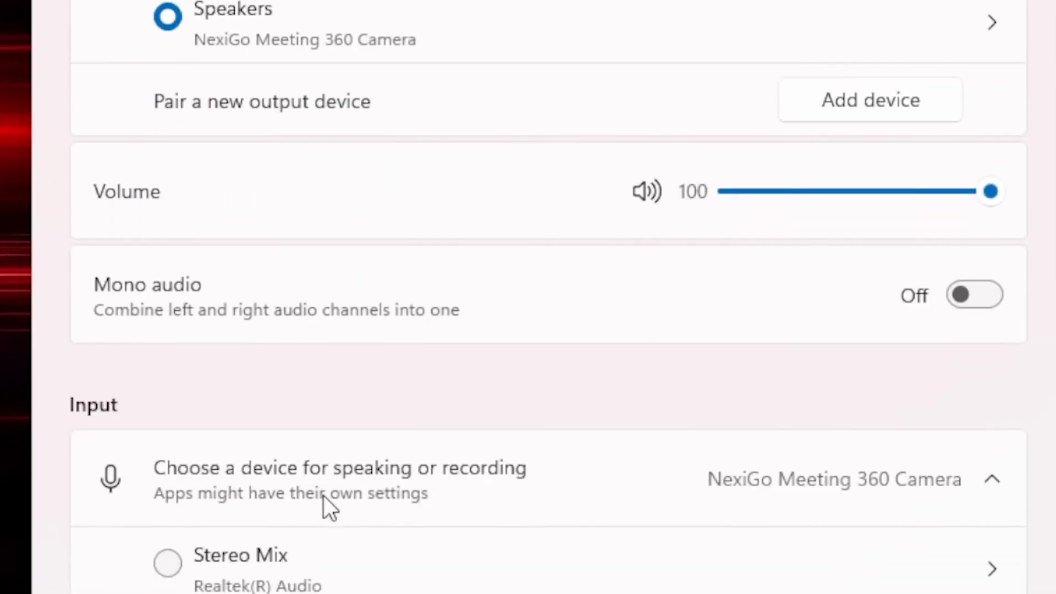
pyautogui.scroll(-6, 323, 496)
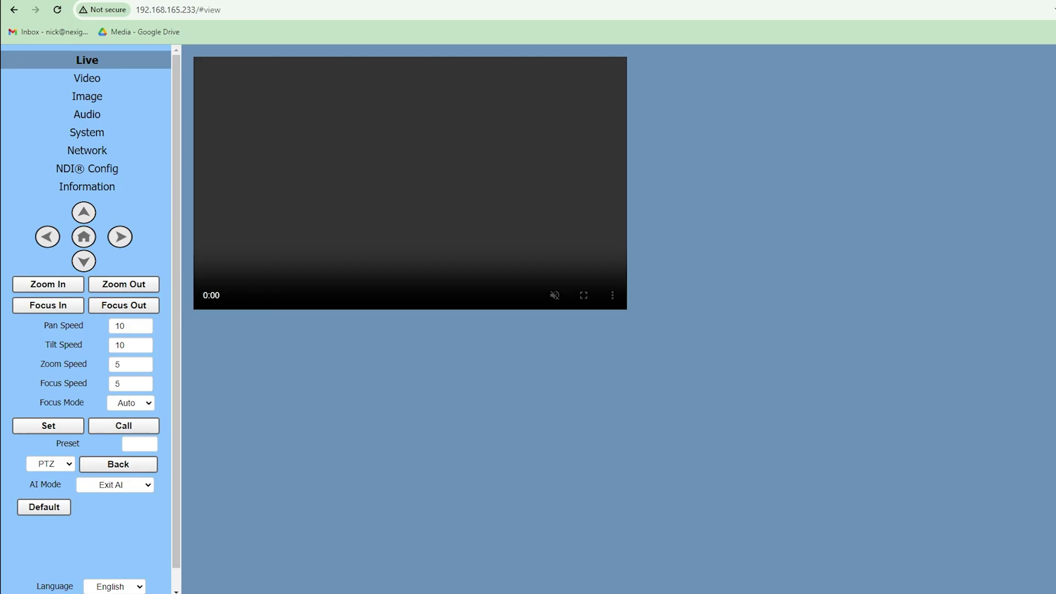
# - In the camera's Video settings, set the first stream encode protocol to H265
pyautogui.click(87, 78)
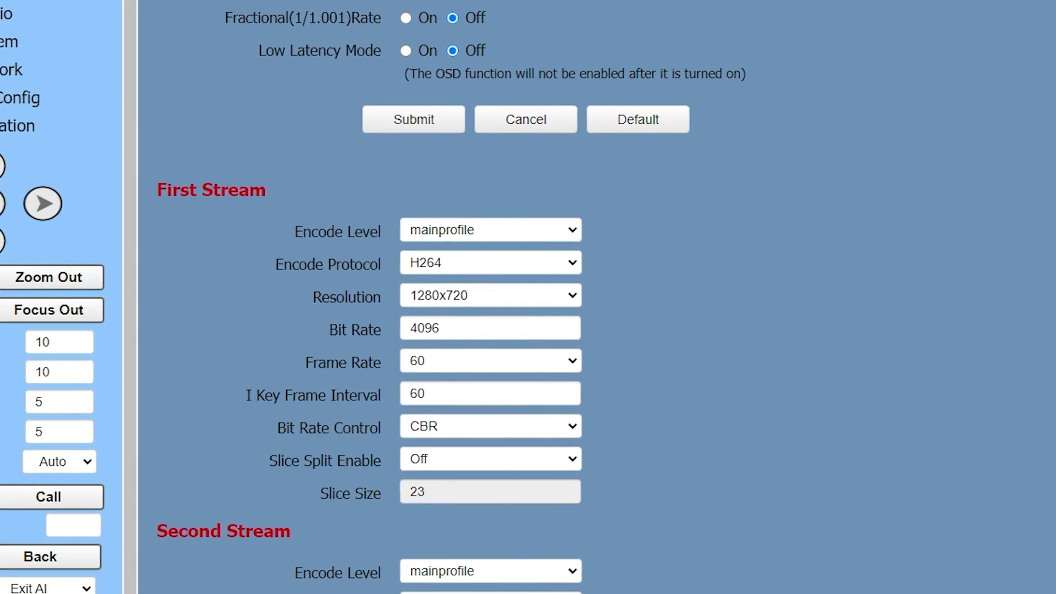
pyautogui.click(486, 263)
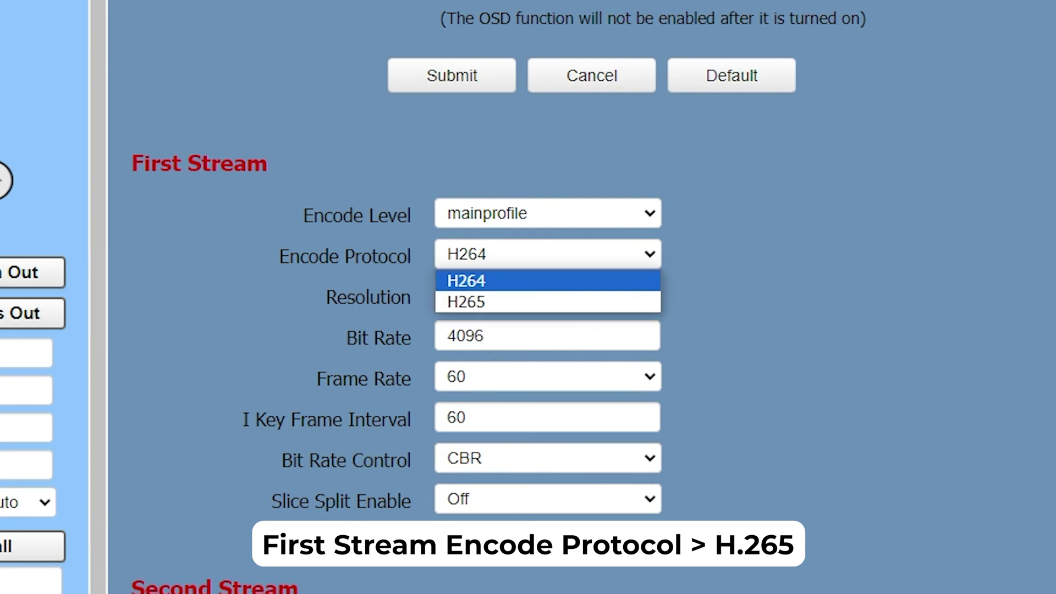
pyautogui.click(465, 301)
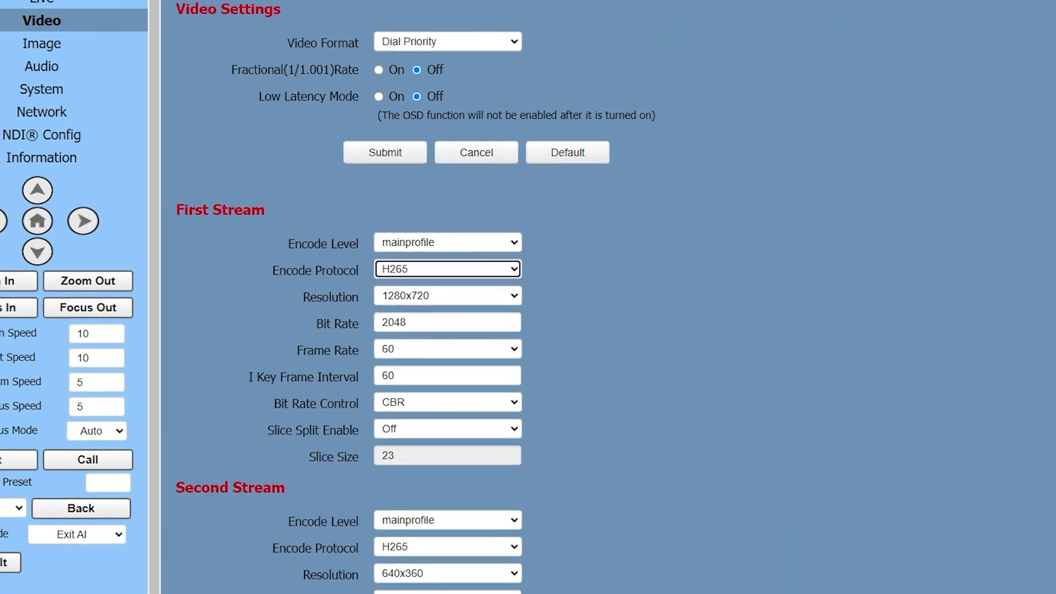
# - Set the second stream resolution to 1280x720, then go back to the Live view
pyautogui.scroll(-3, 616, 330)
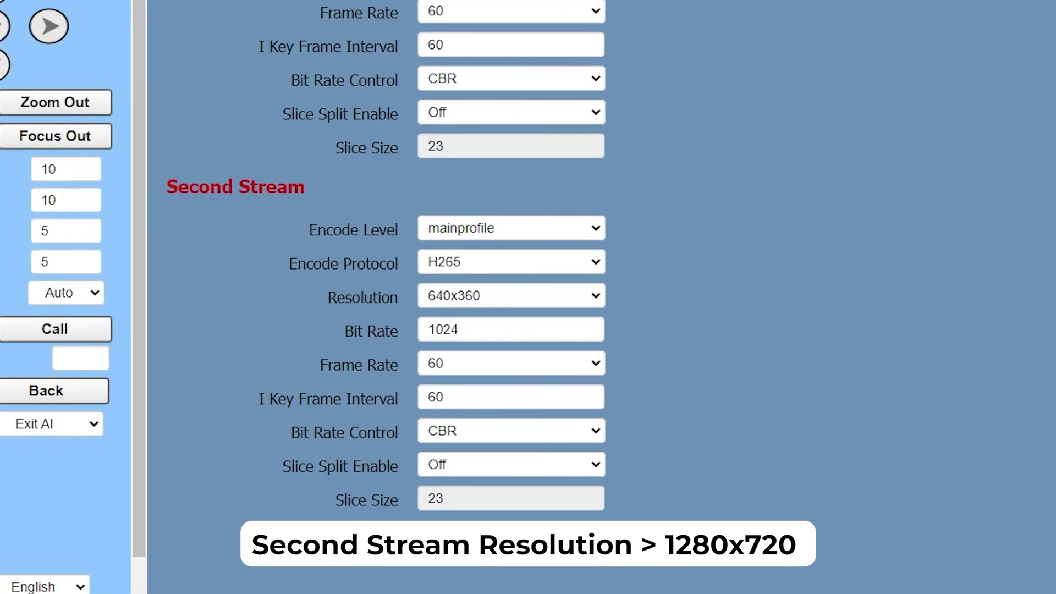
pyautogui.click(512, 296)
pyautogui.click(455, 314)
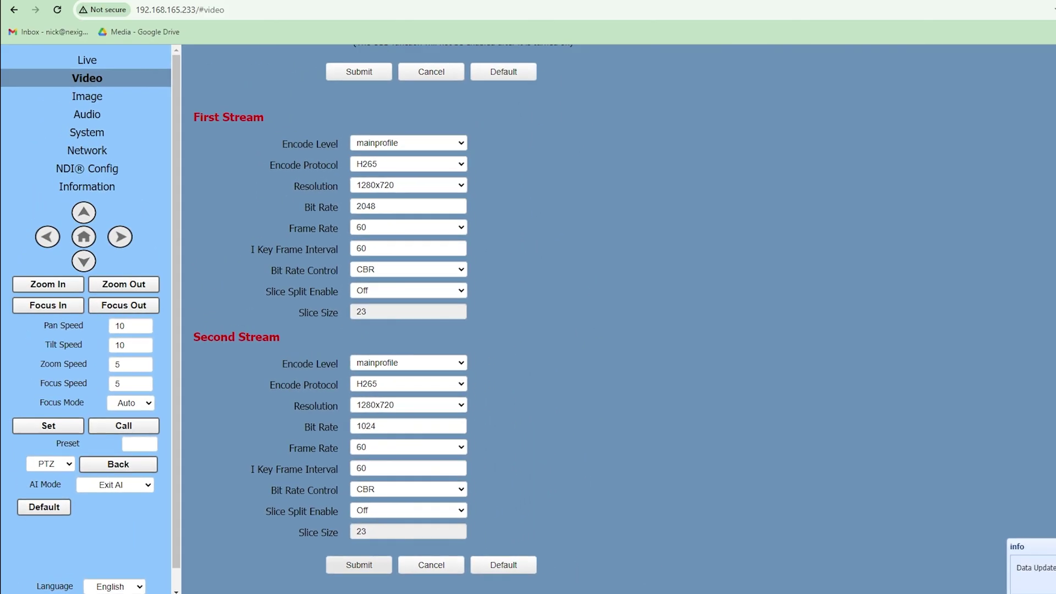
pyautogui.click(87, 60)
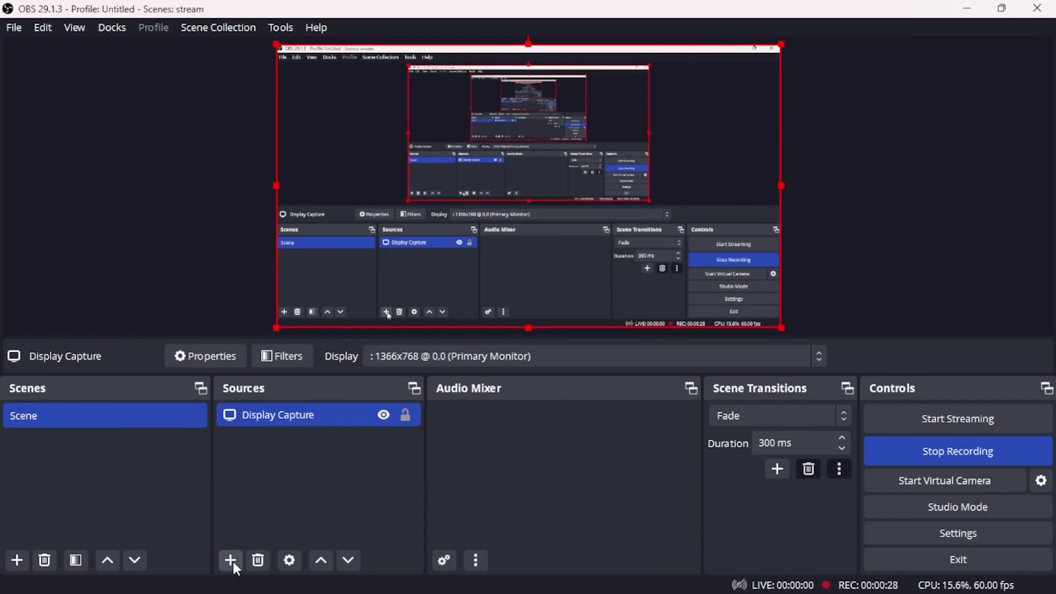
# - Add a Video Capture Device source using MiraBox Capture, then start the OBS virtual camera
pyautogui.click(232, 561)
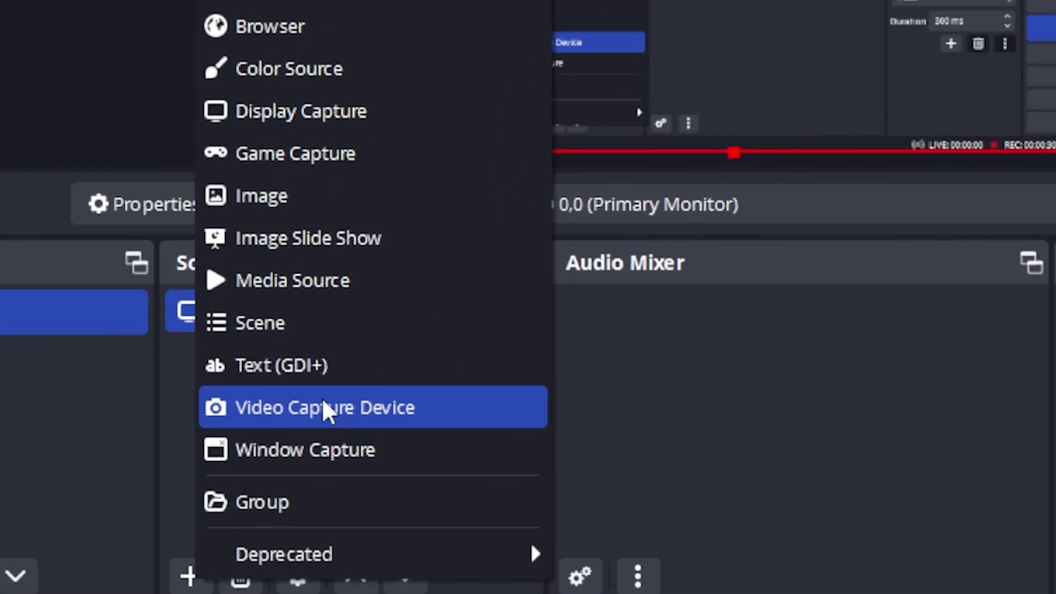
pyautogui.click(312, 440)
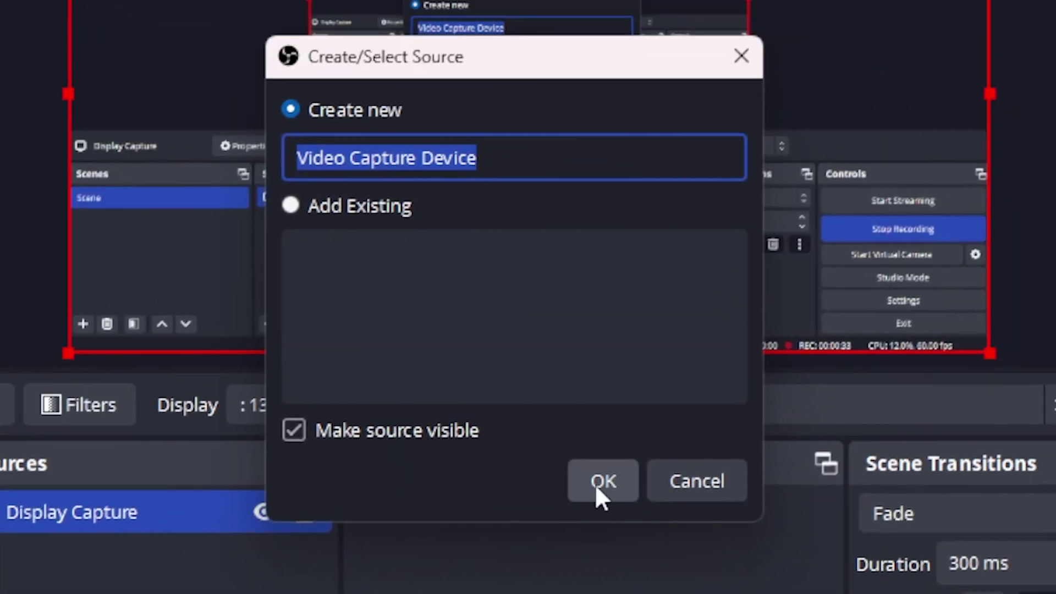
pyautogui.click(601, 481)
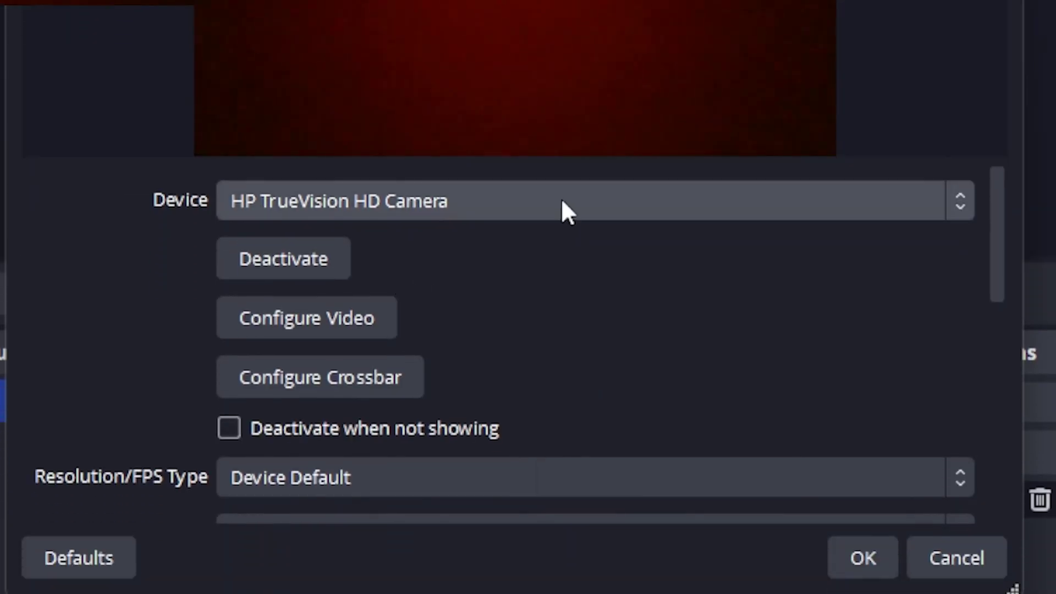
pyautogui.click(562, 201)
pyautogui.click(367, 269)
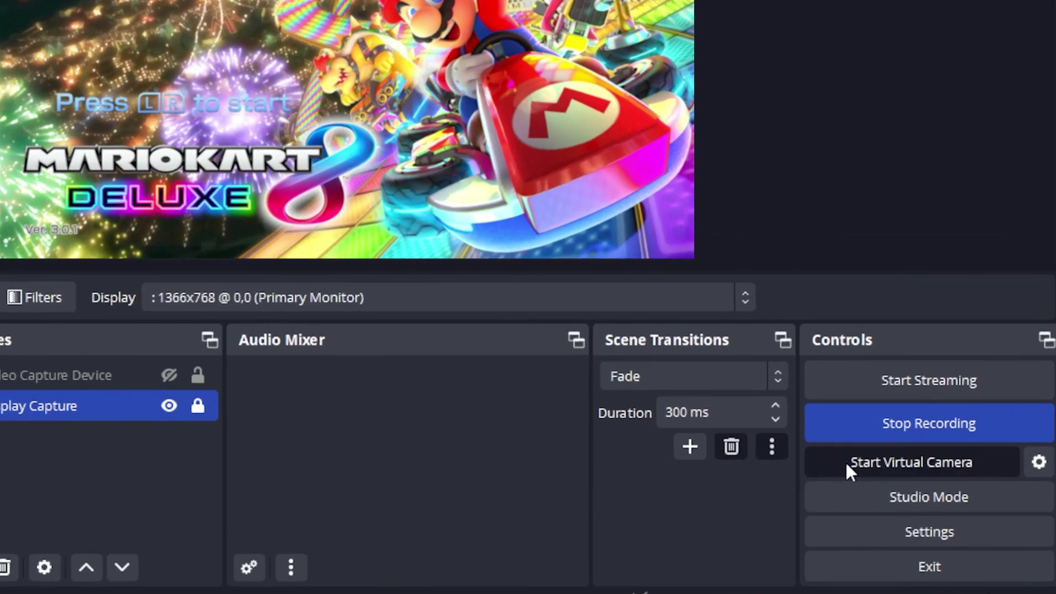
pyautogui.click(895, 480)
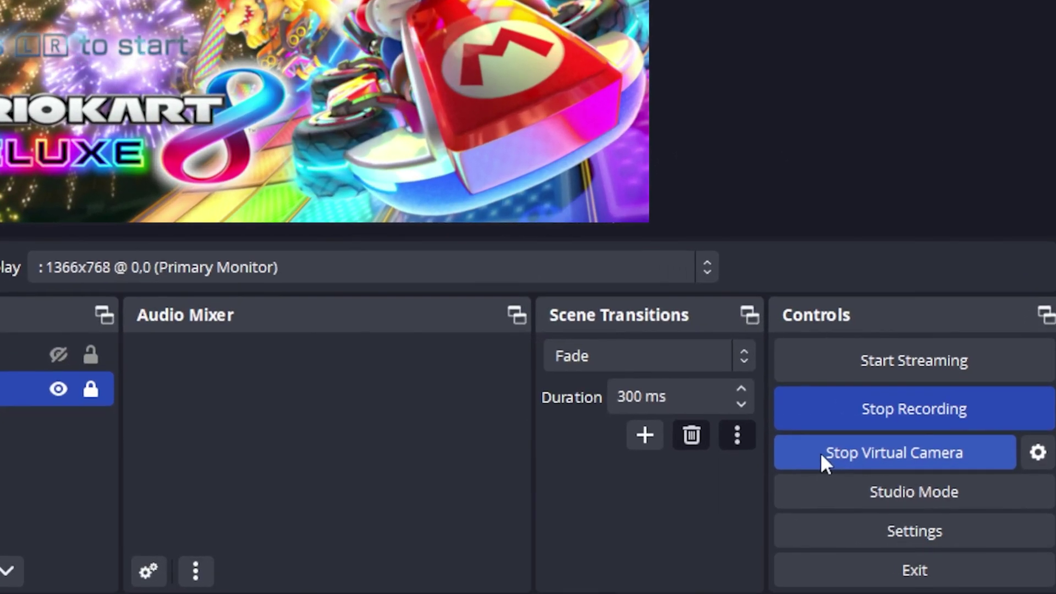